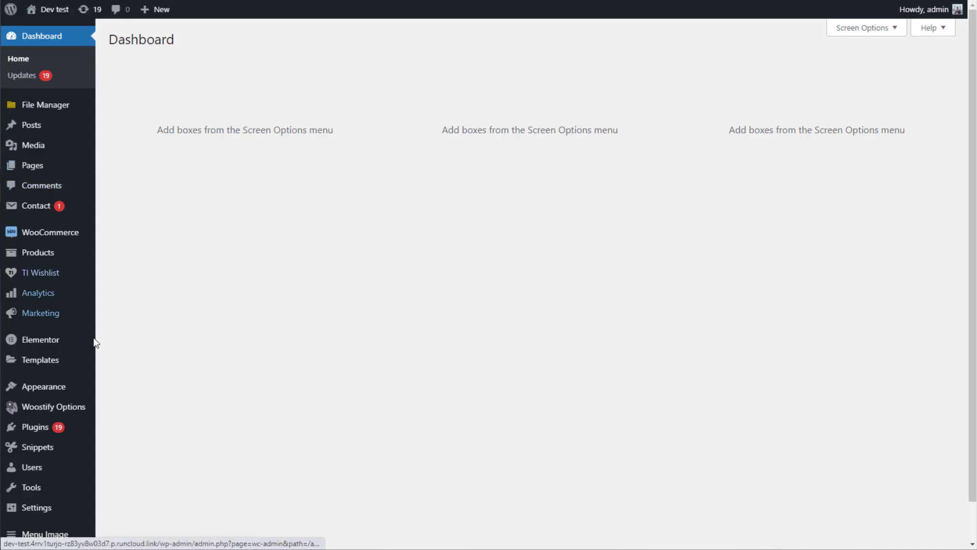
- Activate the Variation Swatches addon from the Woostify Options addon list
left_click(75, 413)
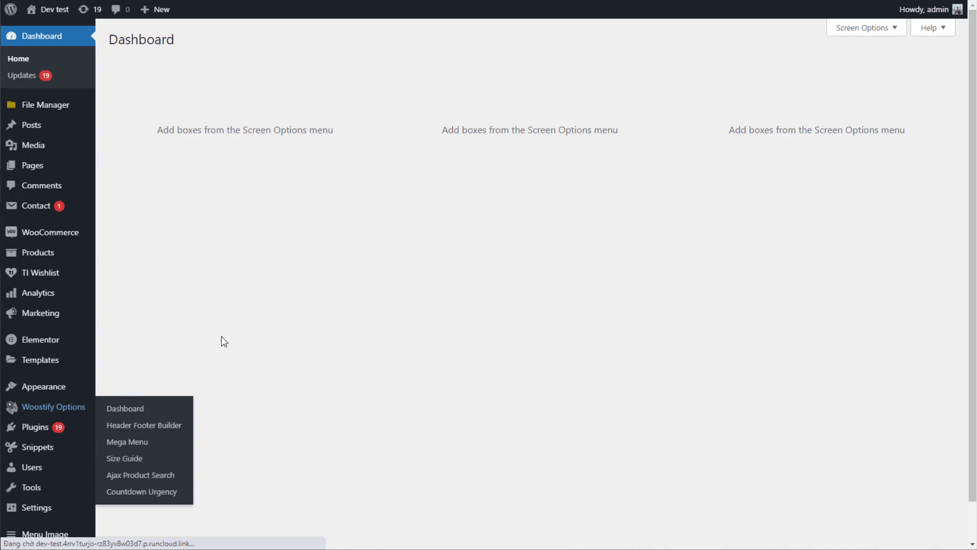
scroll(240, 374, "down", 7)
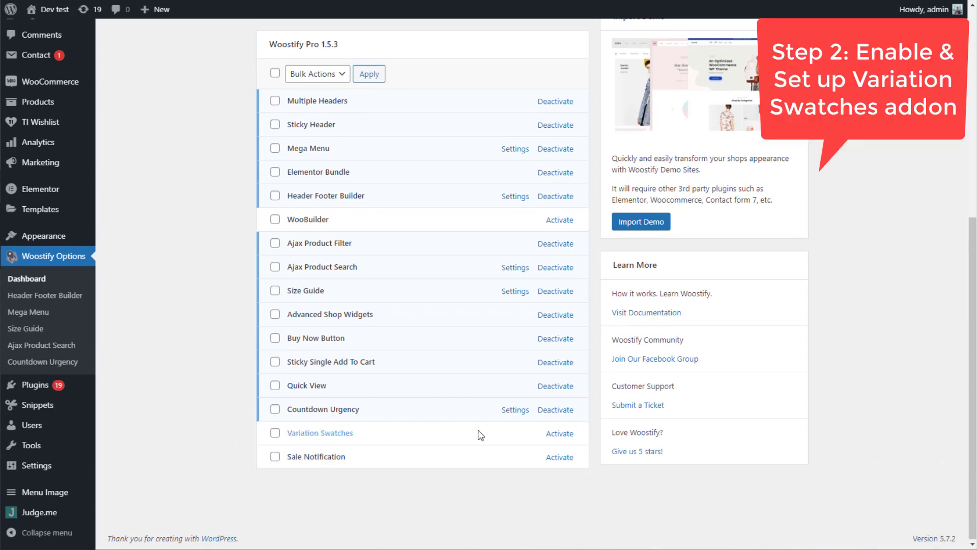
left_click(556, 436)
- In Variation Swatches settings, keep Squares style and enable swatches on the Shop Page
left_click(511, 437)
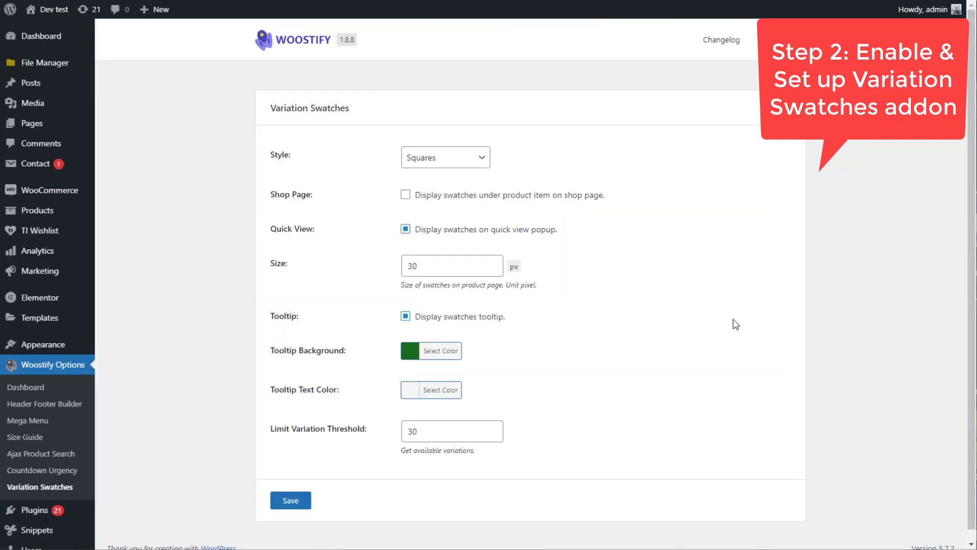
left_click(486, 161)
left_click(471, 178)
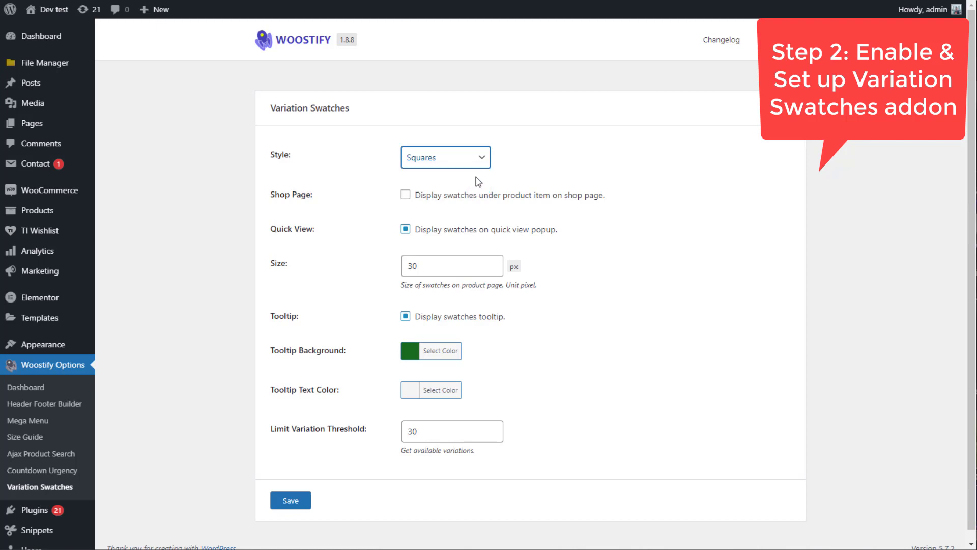
left_click(406, 197)
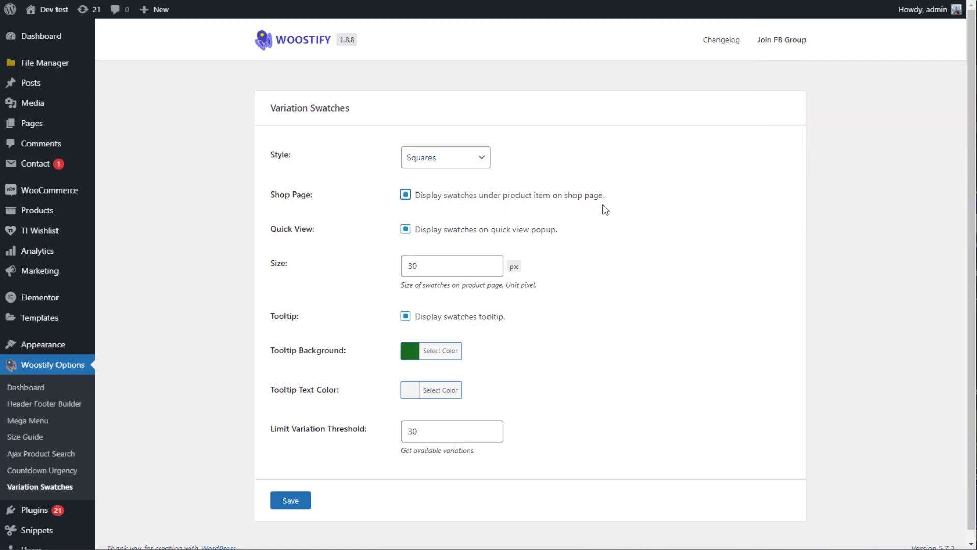
left_click(406, 231)
- Set the swatch size to 32 px and keep tooltips enabled
left_click(491, 262)
left_click(491, 262)
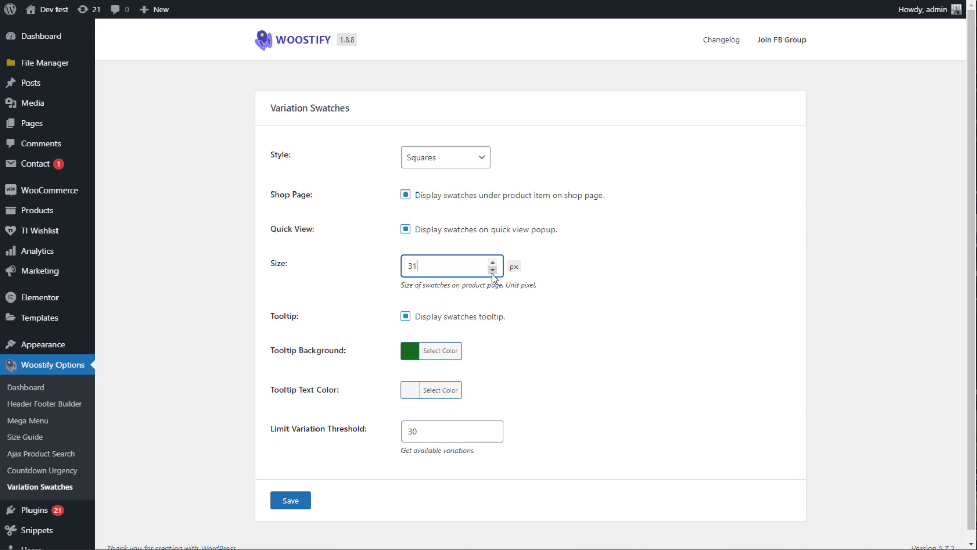
left_click(492, 270)
left_click(493, 263)
left_click(493, 264)
left_click(493, 263)
left_click(406, 319)
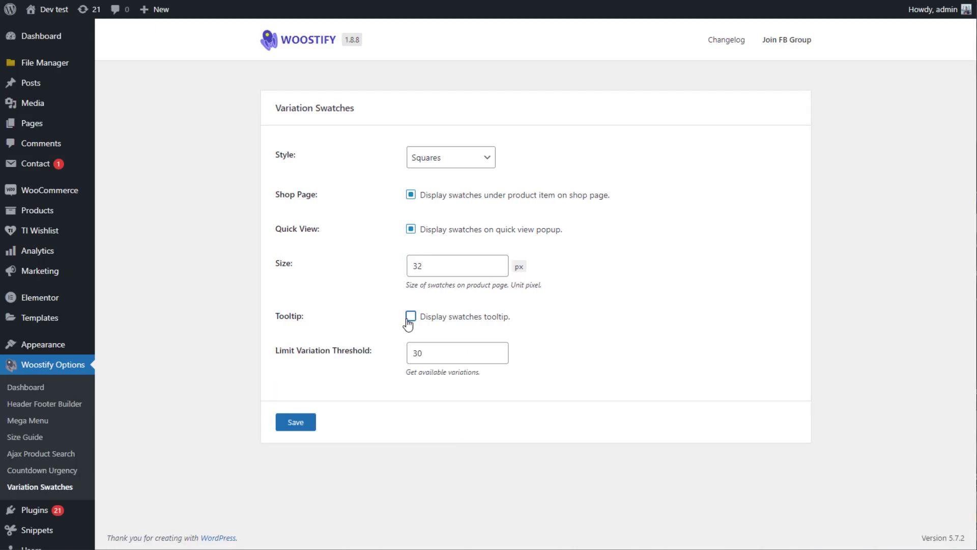
left_click(408, 319)
scroll(528, 333, "down", 1)
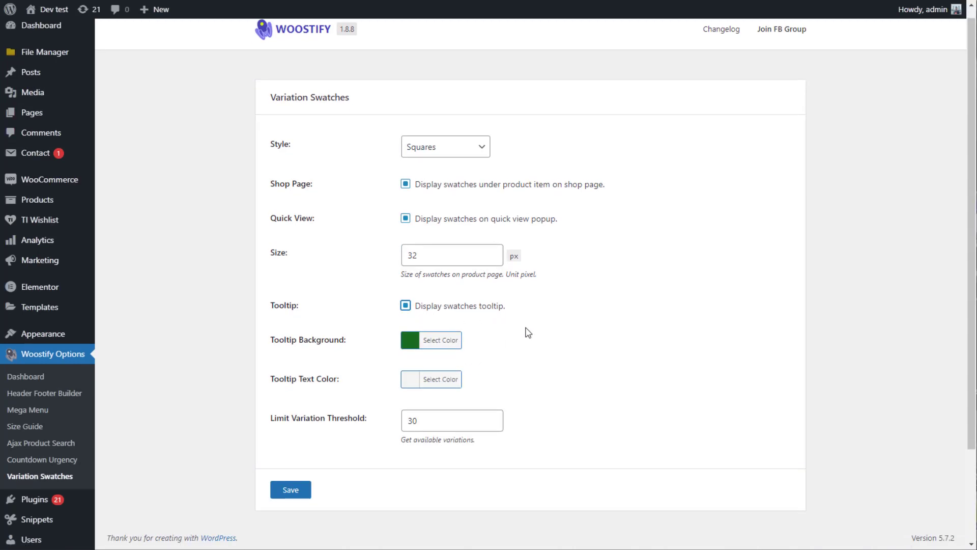
- Set the tooltip background colour to a dark blue
left_click(439, 284)
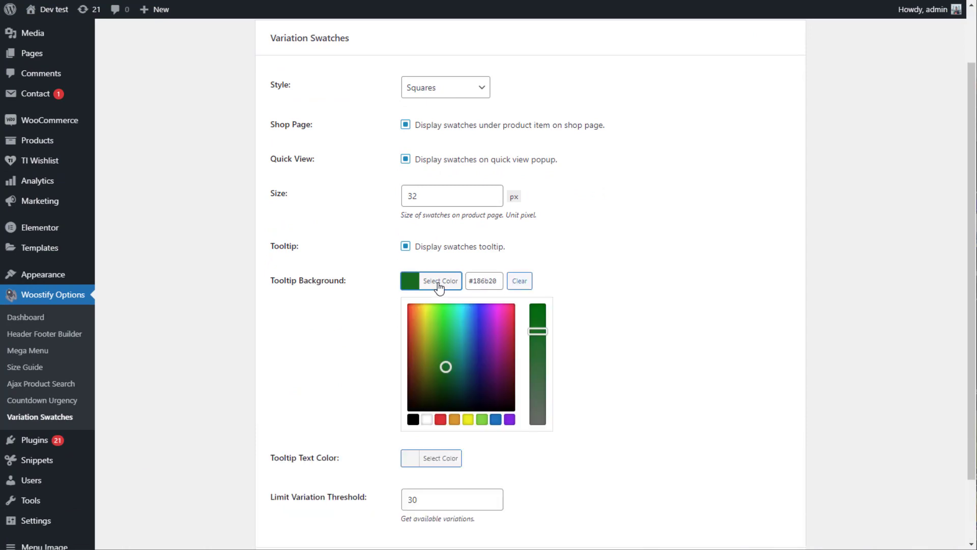
left_click(472, 351)
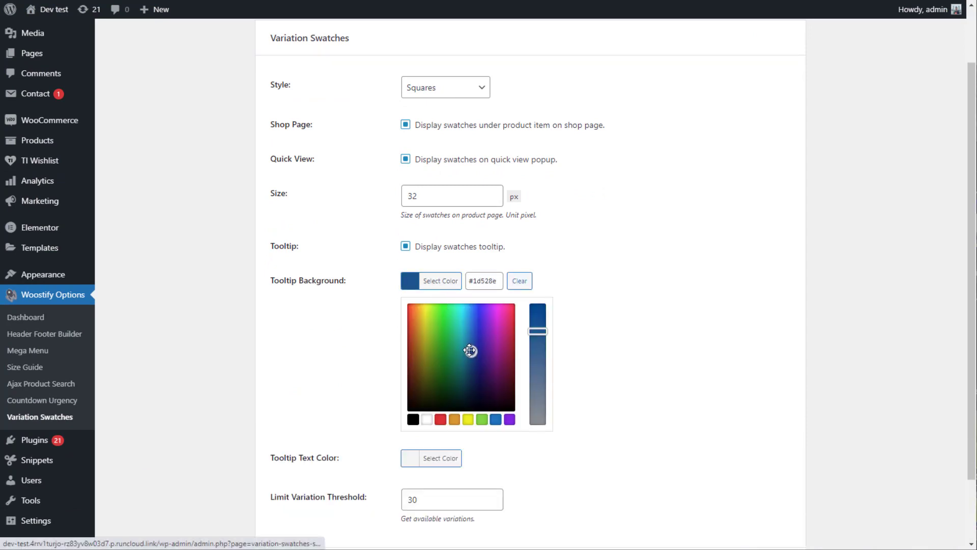
left_click(473, 332)
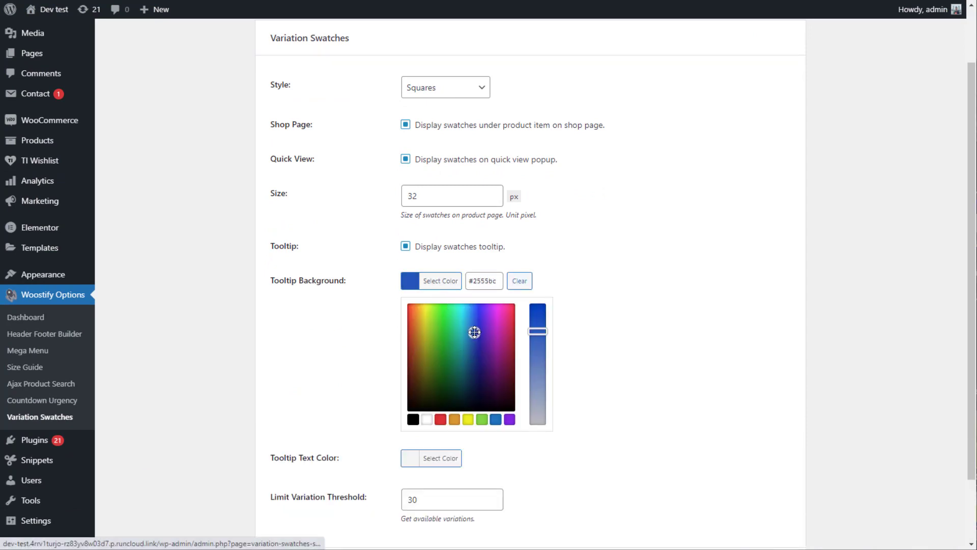
left_click(476, 353)
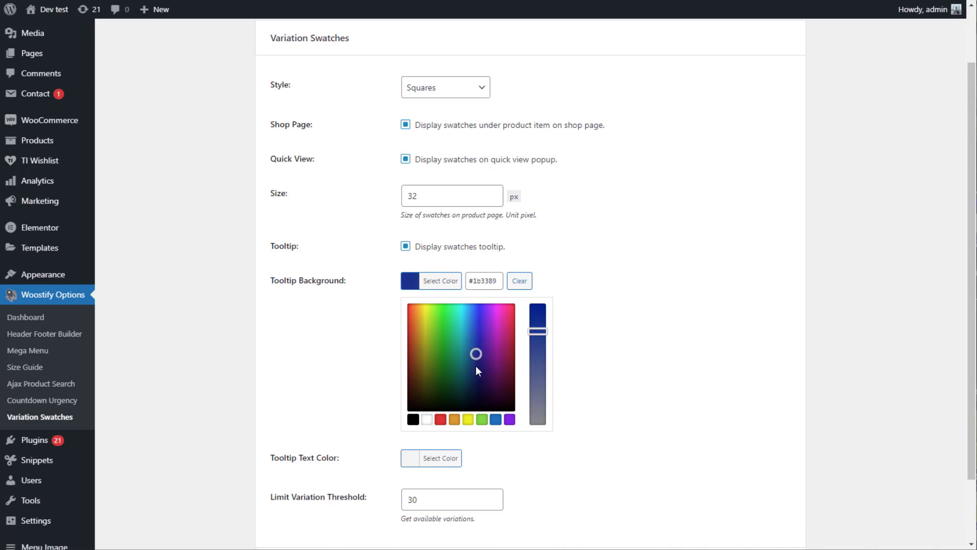
left_click(513, 450)
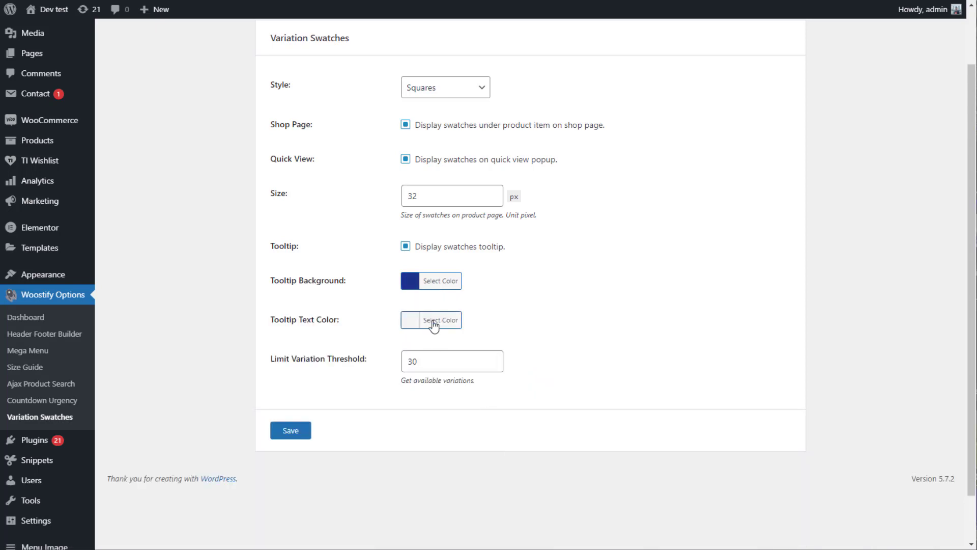
- Set the tooltip text colour to #f9f9f9
left_click(434, 320)
left_click_drag(441, 347, 457, 347)
left_click(477, 347)
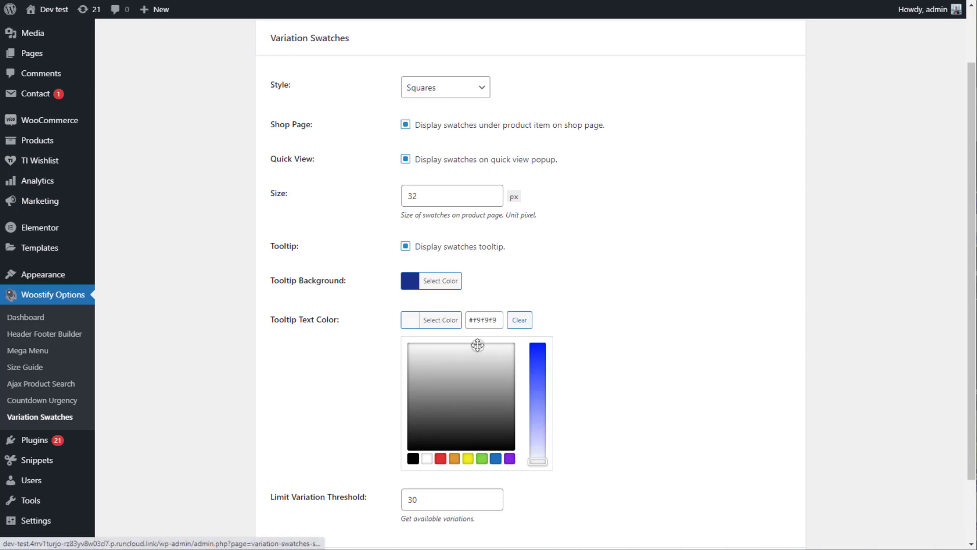
left_click(583, 334)
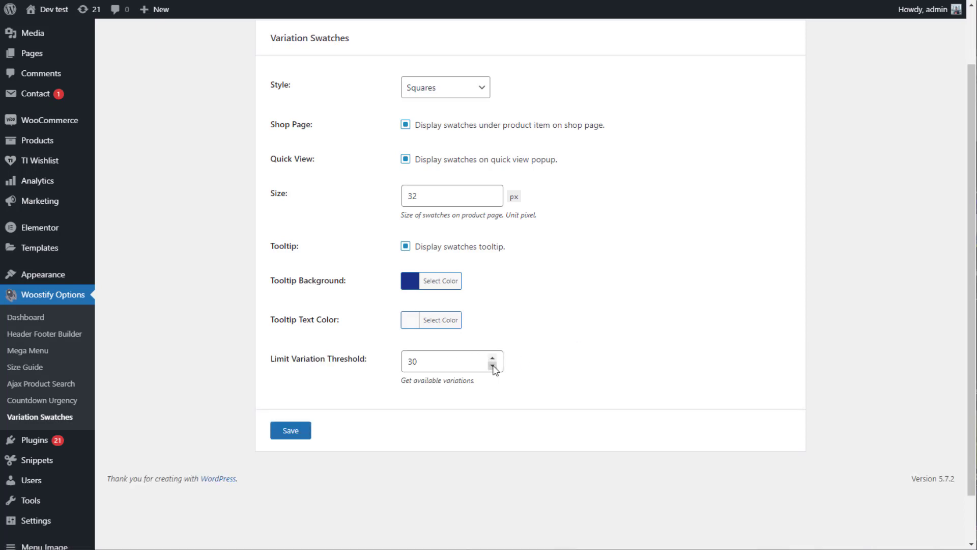
- Keep the variation threshold at 30 and save the Variation Swatches settings
double_click(493, 366)
triple_click(493, 358)
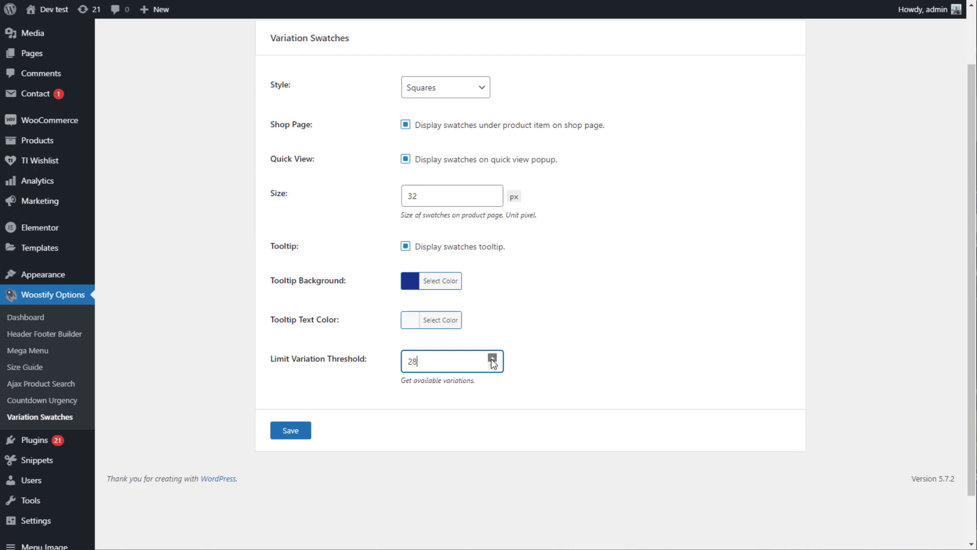
left_click(300, 434)
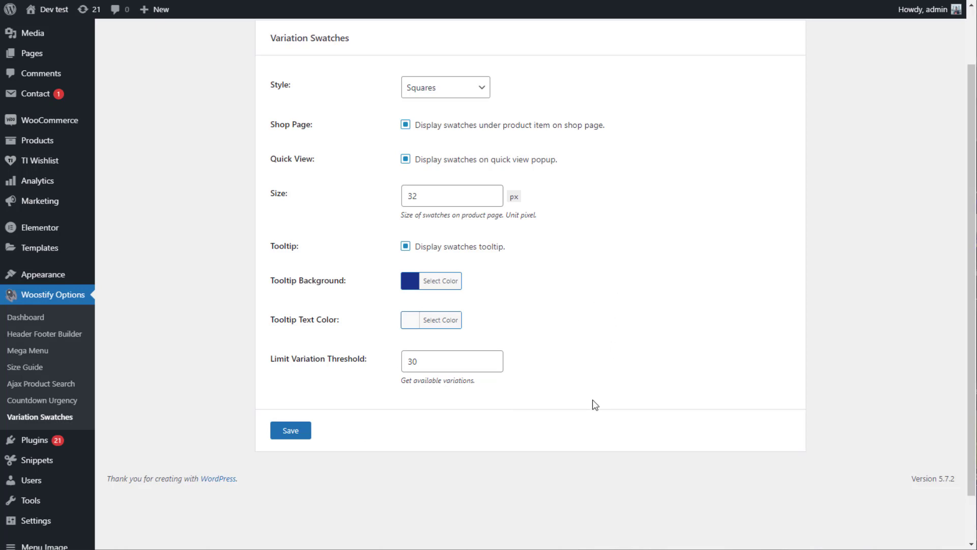
- Start a new product attribute named Color with slug color and archives enabled
mouse_move(34, 144)
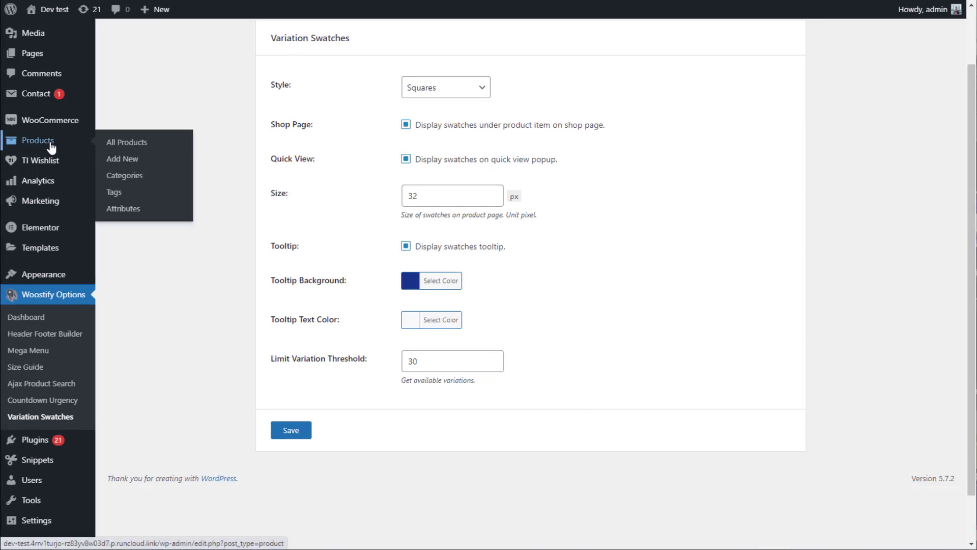
left_click(134, 213)
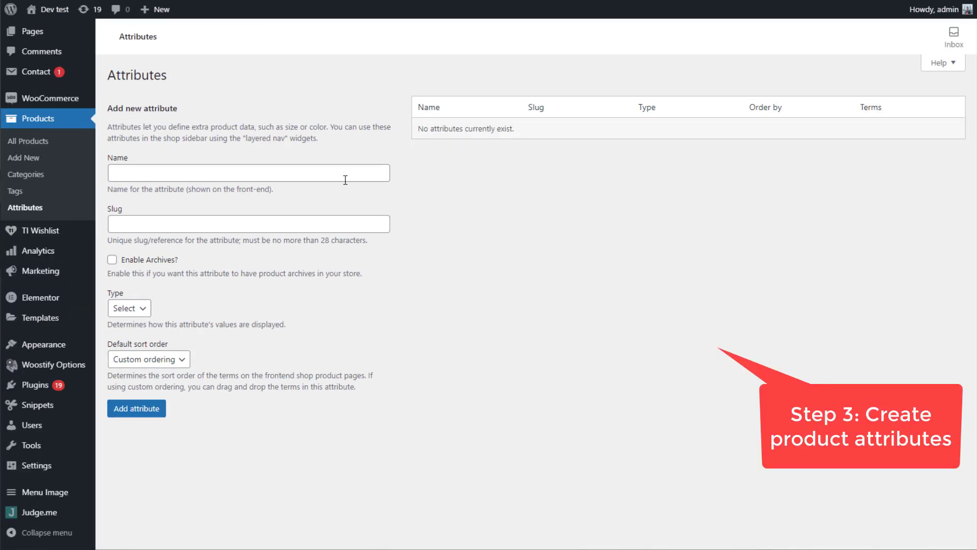
left_click(343, 174)
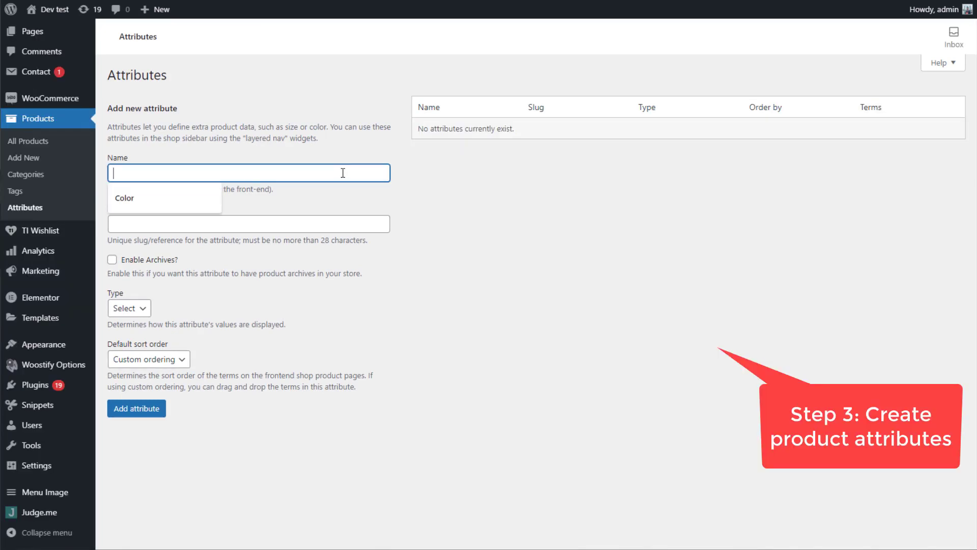
type("Color")
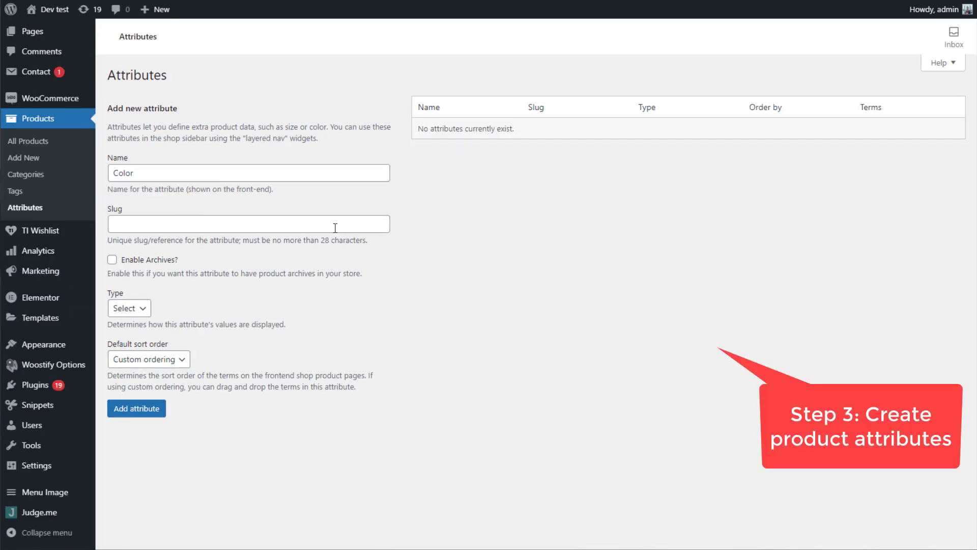
left_click(294, 232)
left_click(254, 244)
left_click(318, 266)
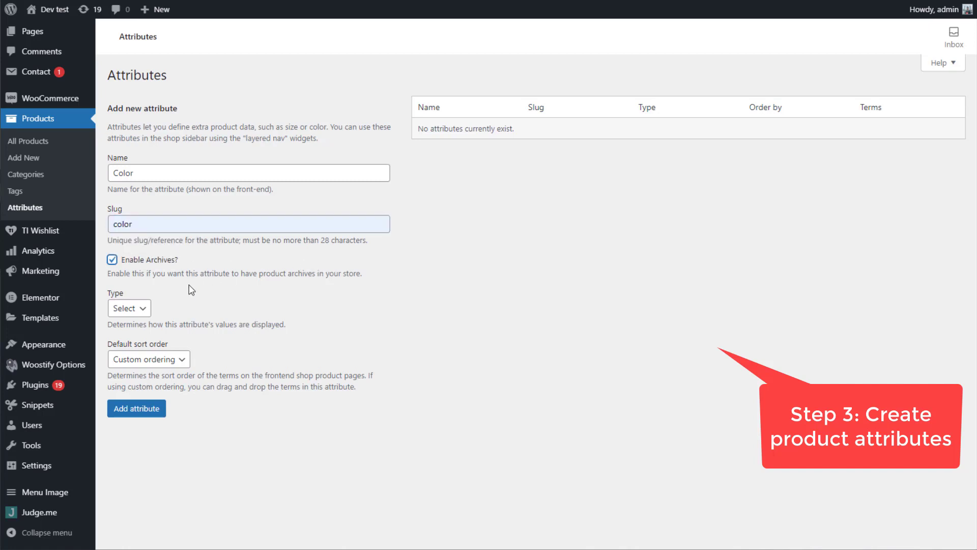
left_click(112, 261)
- Set the attribute type to Color with custom ordering and add the attribute
left_click(147, 312)
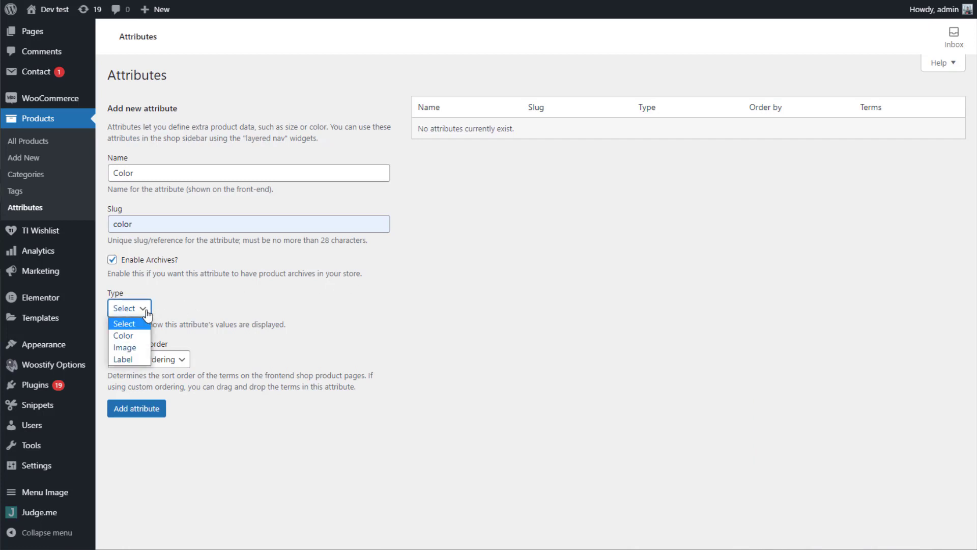
left_click(138, 335)
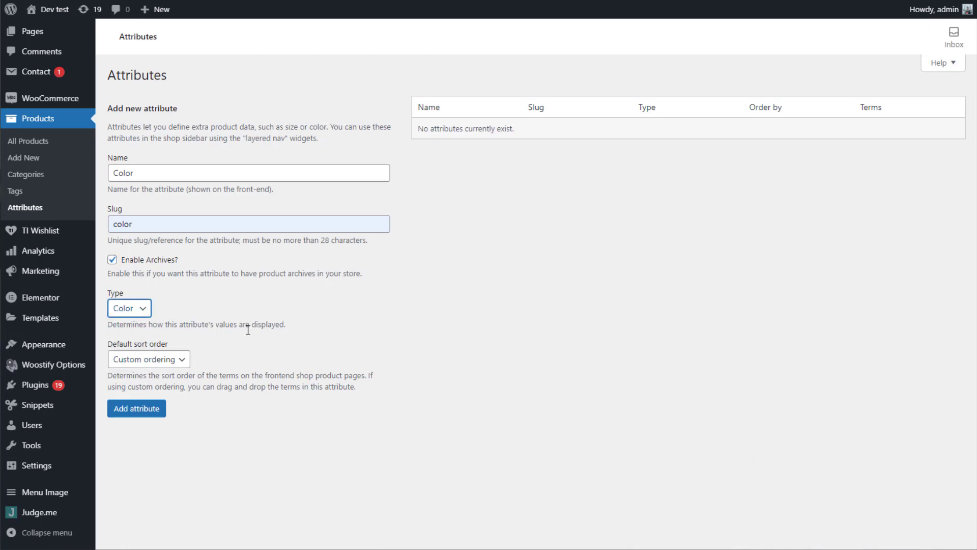
left_click(187, 359)
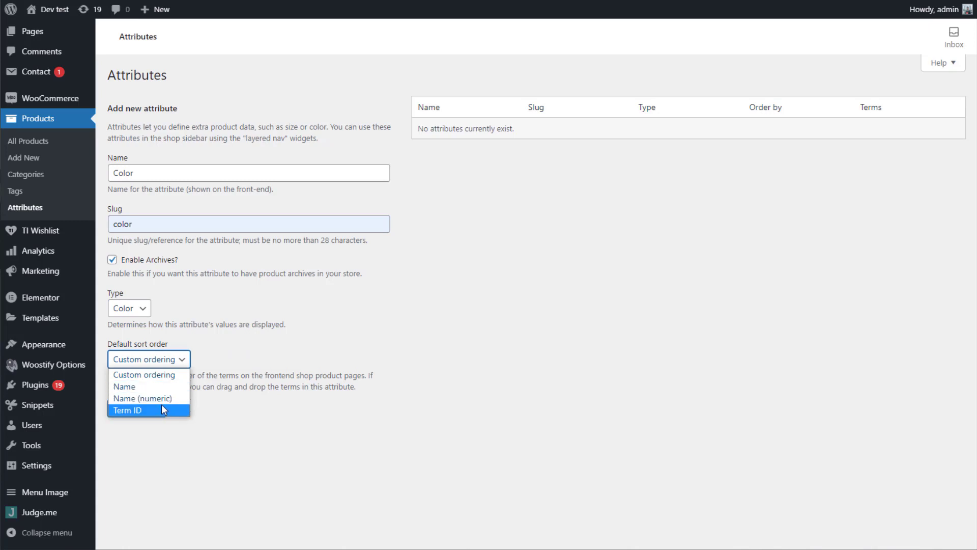
left_click(172, 376)
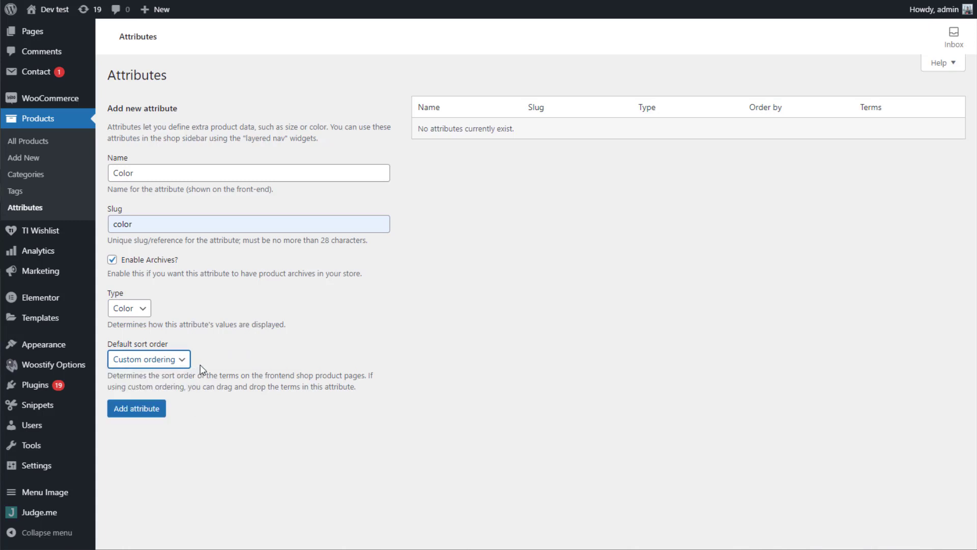
left_click(149, 413)
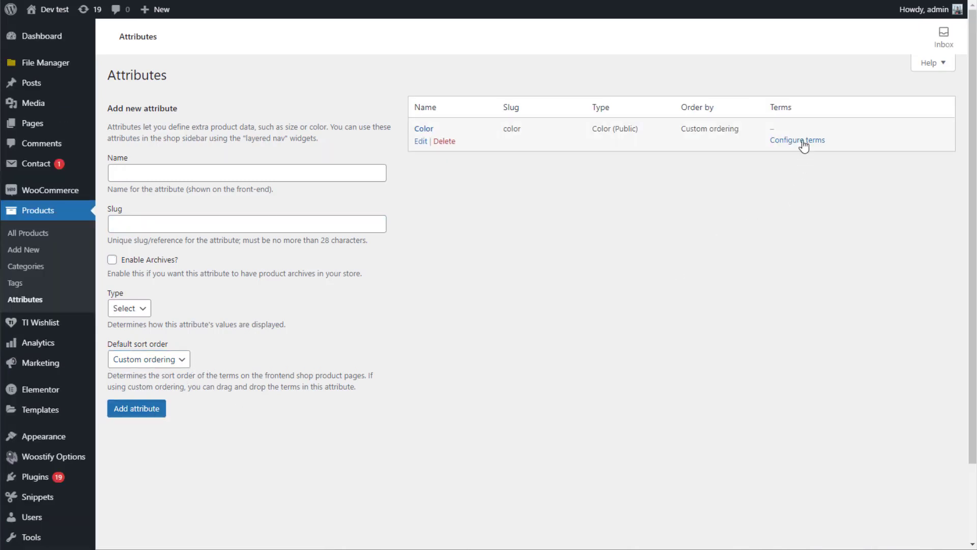
- Add a Blue term (slug blue) to the Color attribute with a blue swatch
left_click(802, 141)
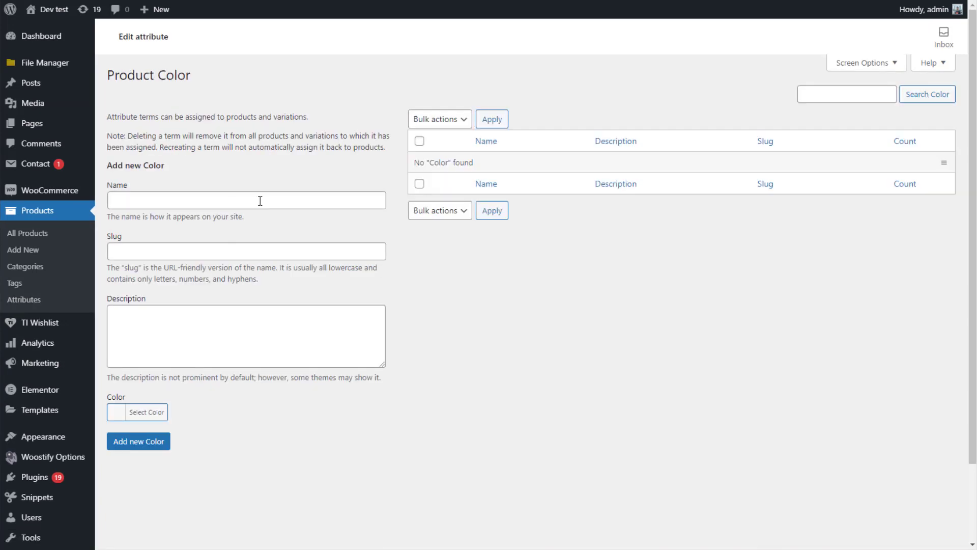
left_click(260, 201)
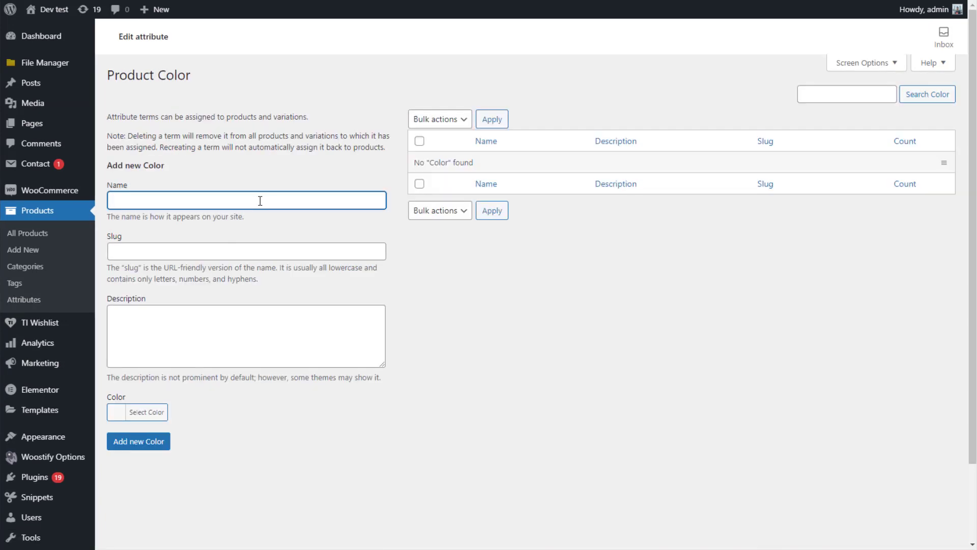
left_click(241, 248)
type("blue")
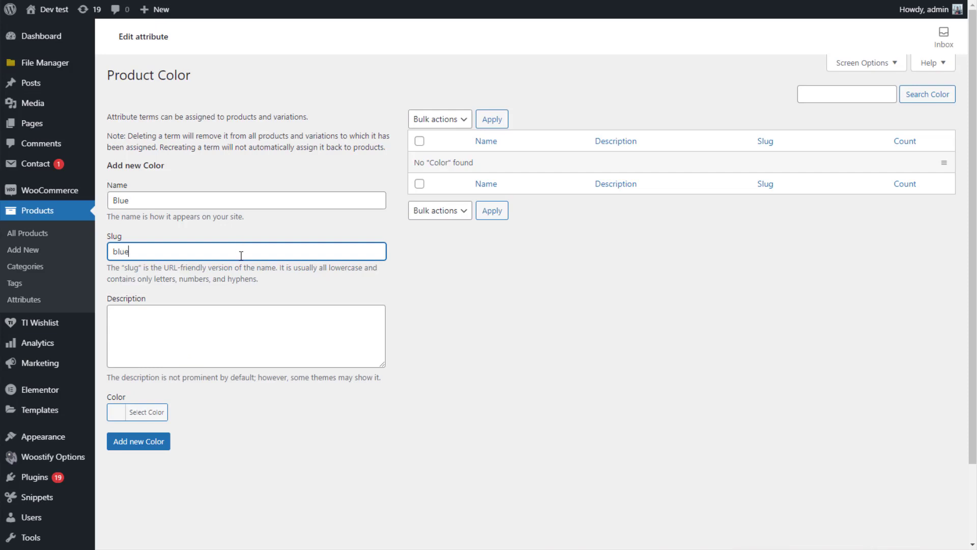
left_click(252, 266)
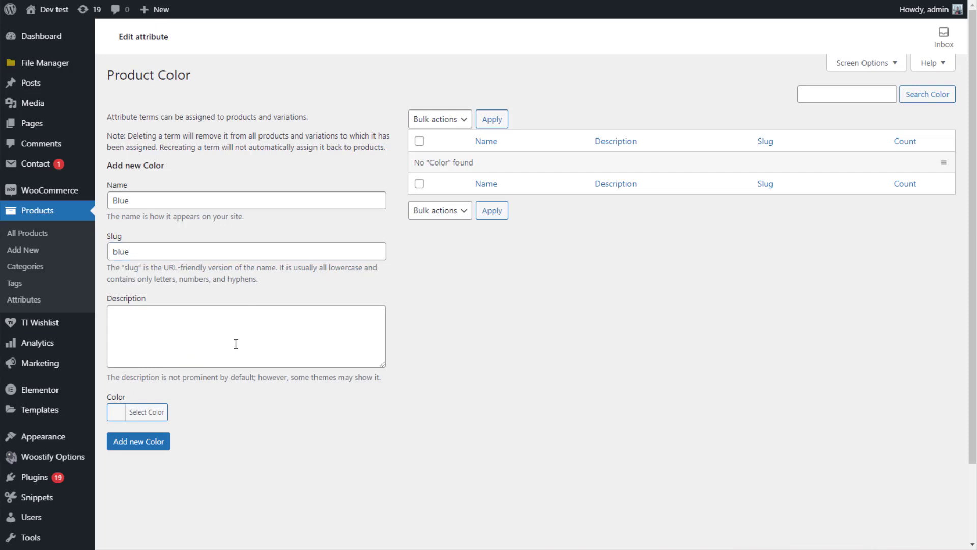
scroll(305, 357, "down", 1)
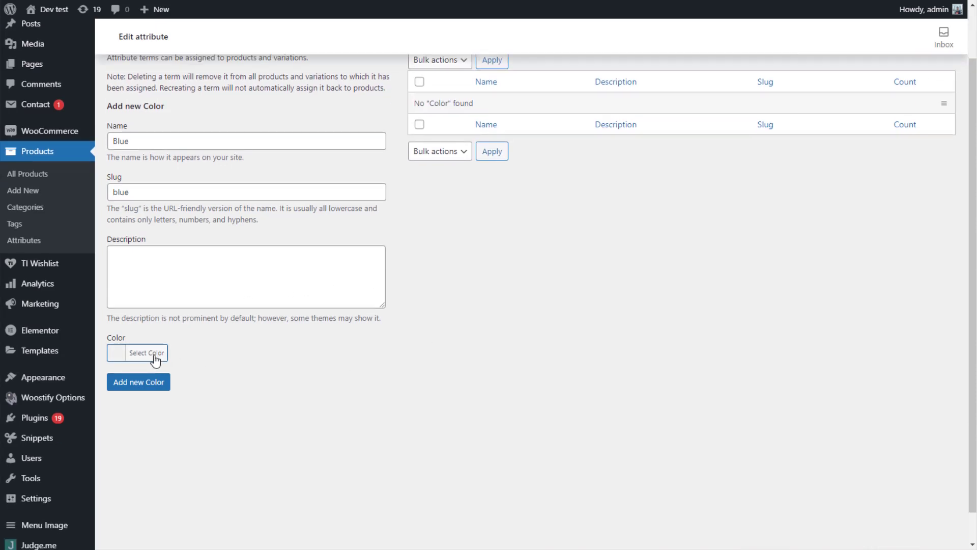
left_click(153, 354)
left_click(202, 491)
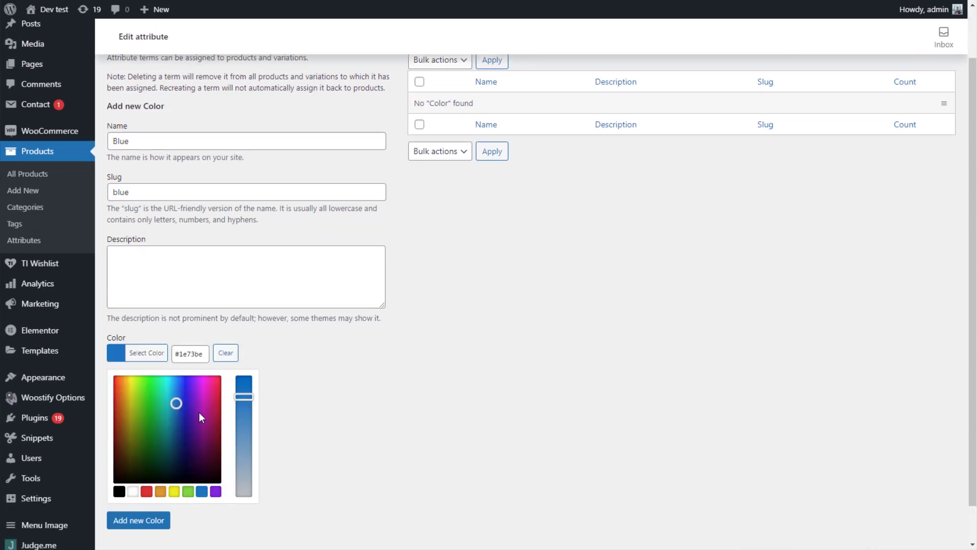
mouse_move(249, 396)
left_mouse_down()
mouse_move(249, 409)
mouse_move(253, 397)
left_mouse_up()
left_click(282, 376)
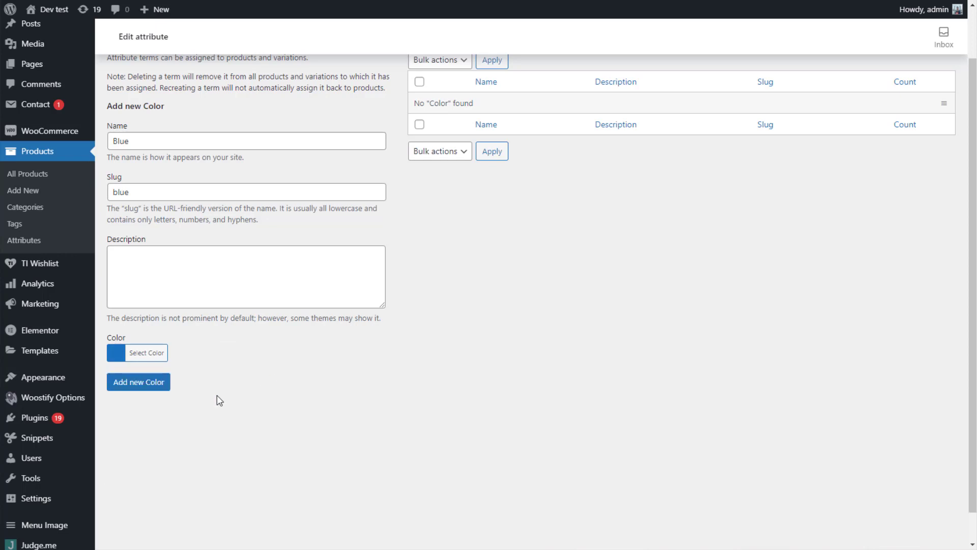
left_click(153, 385)
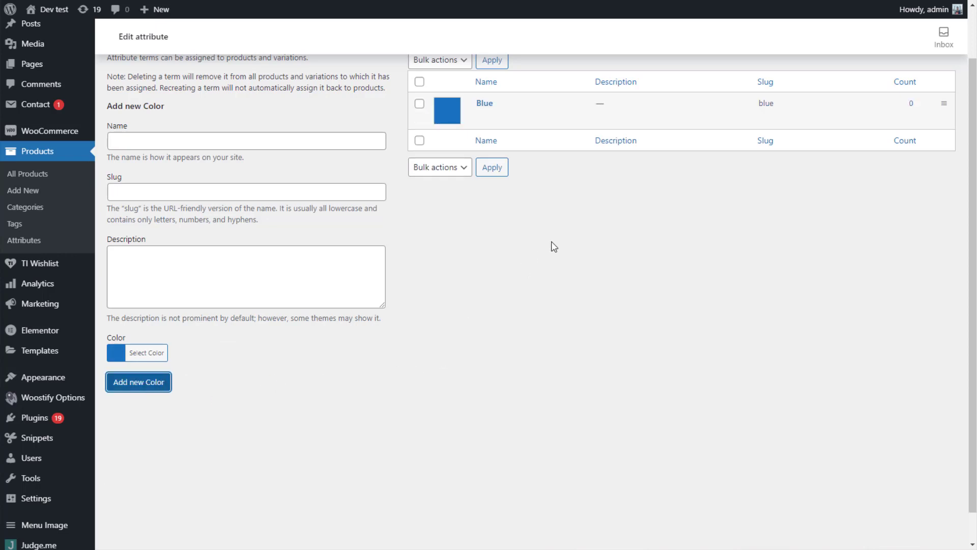
scroll(555, 221, "up", 2)
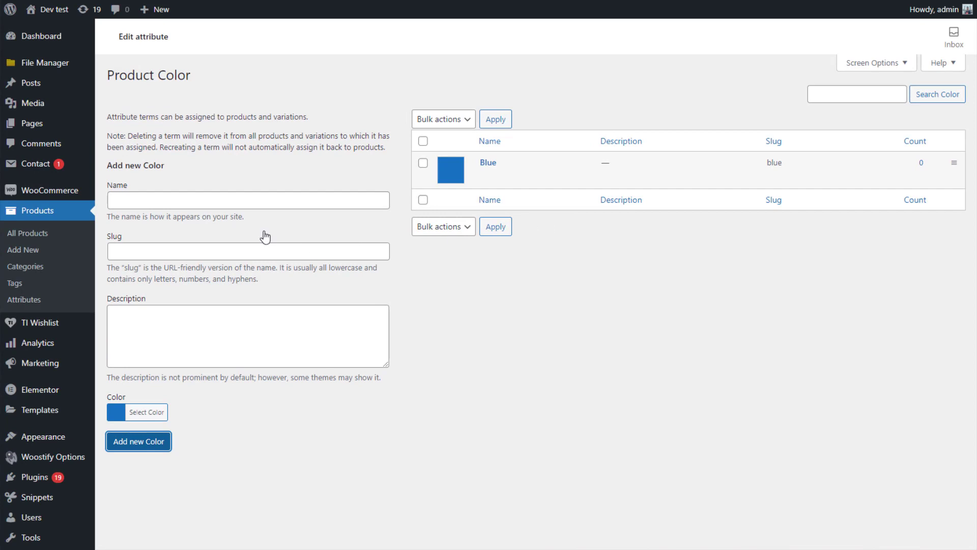
- Add a Black colour term (slug black) with a black swatch
left_click(220, 204)
left_click(242, 248)
type("black")
left_click(226, 313)
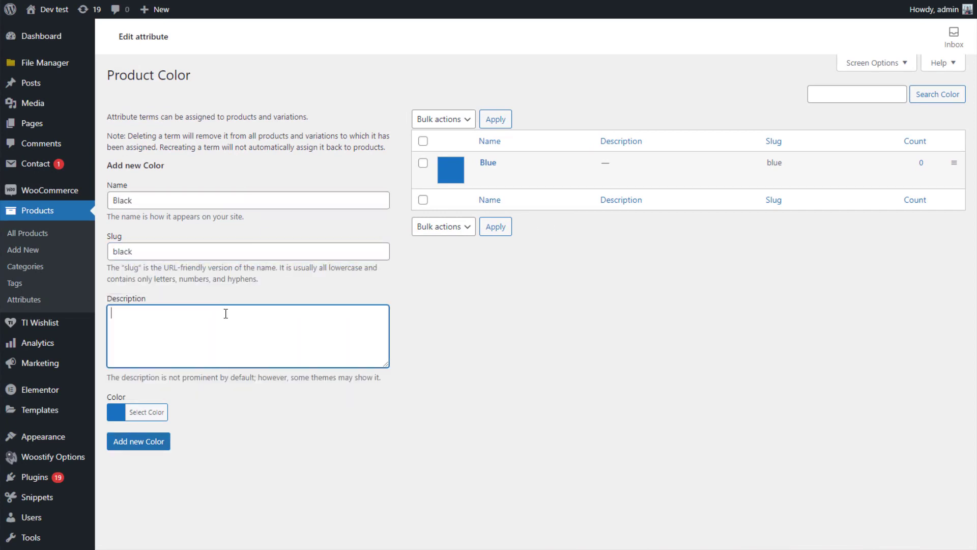
left_click(147, 412)
scroll(175, 500, "down", 2)
left_click(118, 490)
left_click(281, 370)
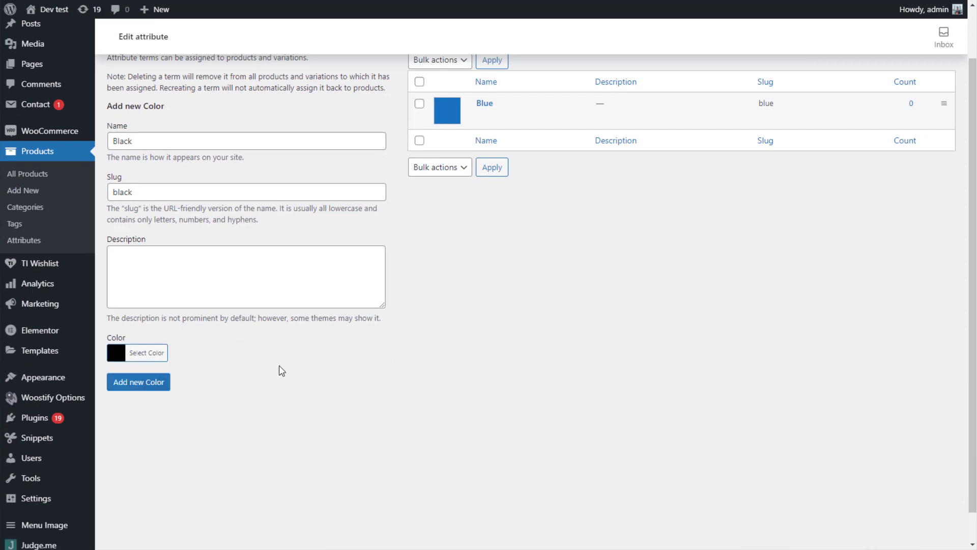
left_click(147, 384)
- Add a White colour term (slug white) with a pure white swatch
left_click(275, 147)
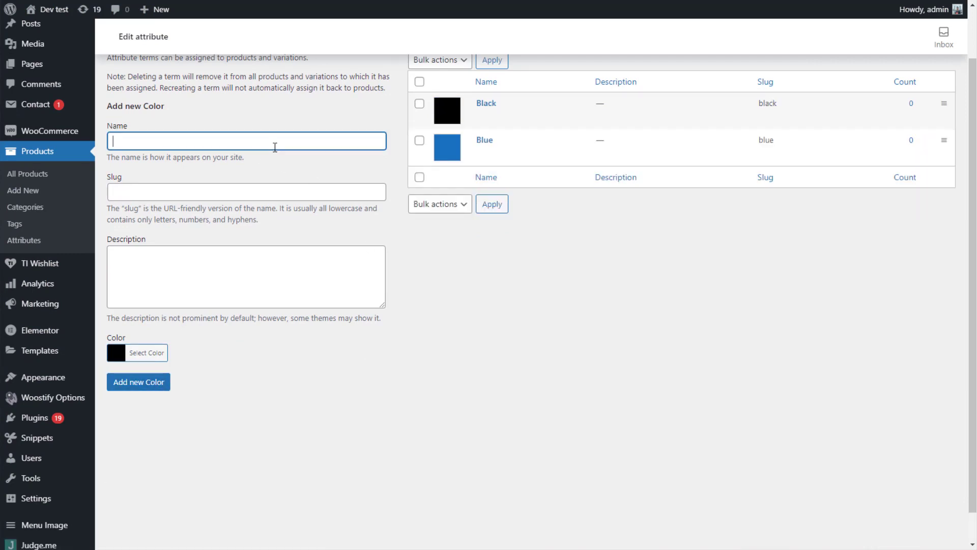
left_click(239, 191)
type("white")
left_click(212, 264)
left_click(147, 354)
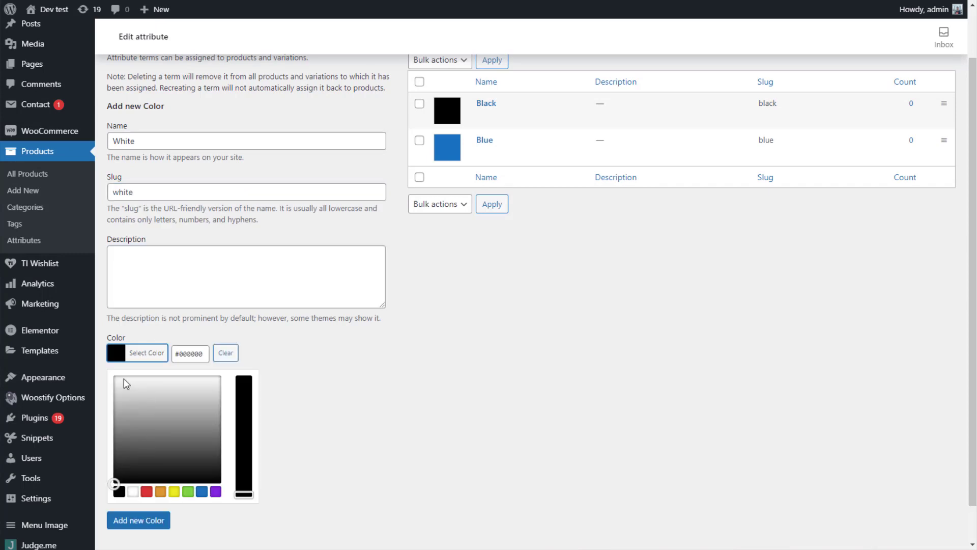
left_click_drag(123, 379, 115, 376)
left_click(134, 520)
- Add a Red colour term (slug red) with a red swatch, then go to all products
left_click(197, 143)
type("Red")
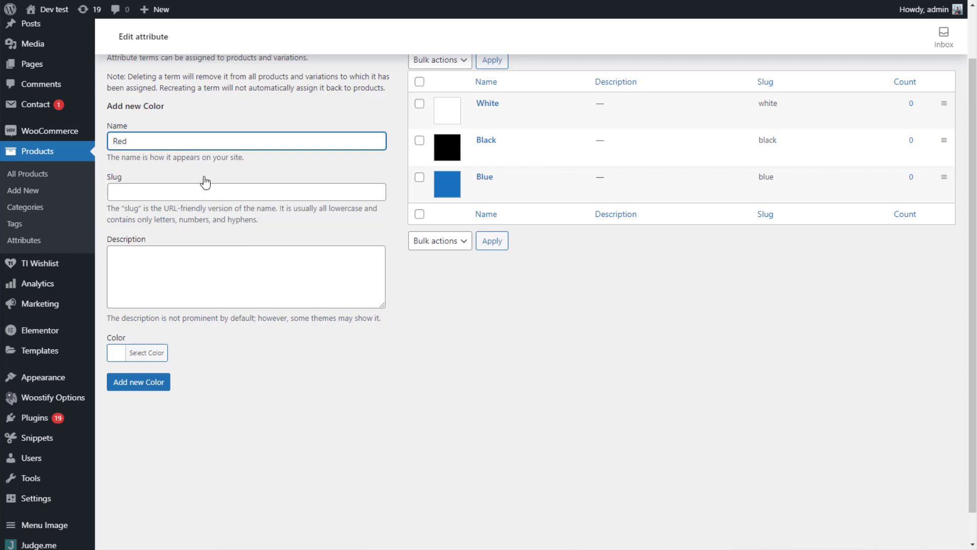
left_click(208, 189)
type("red")
left_click(203, 256)
left_click(162, 353)
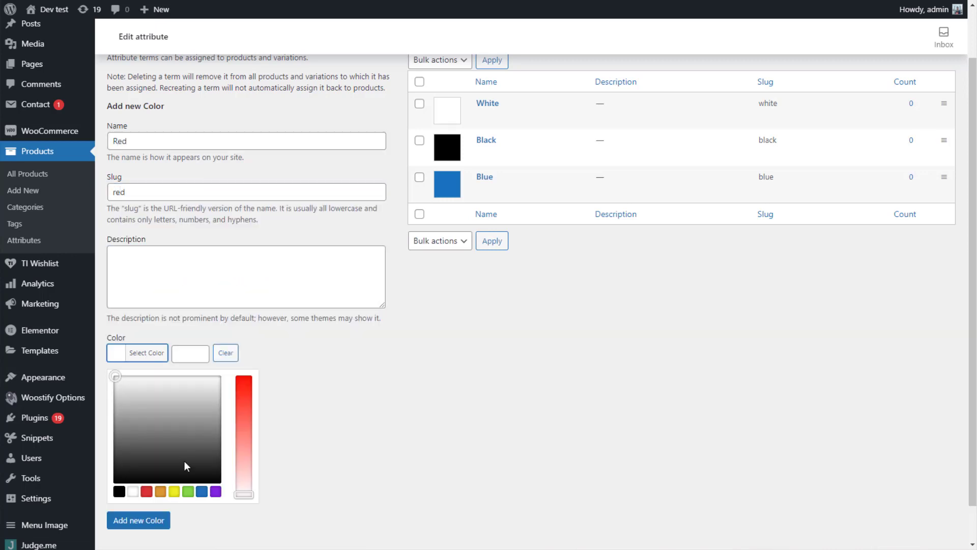
left_click(146, 491)
left_click_drag(244, 403, 243, 401)
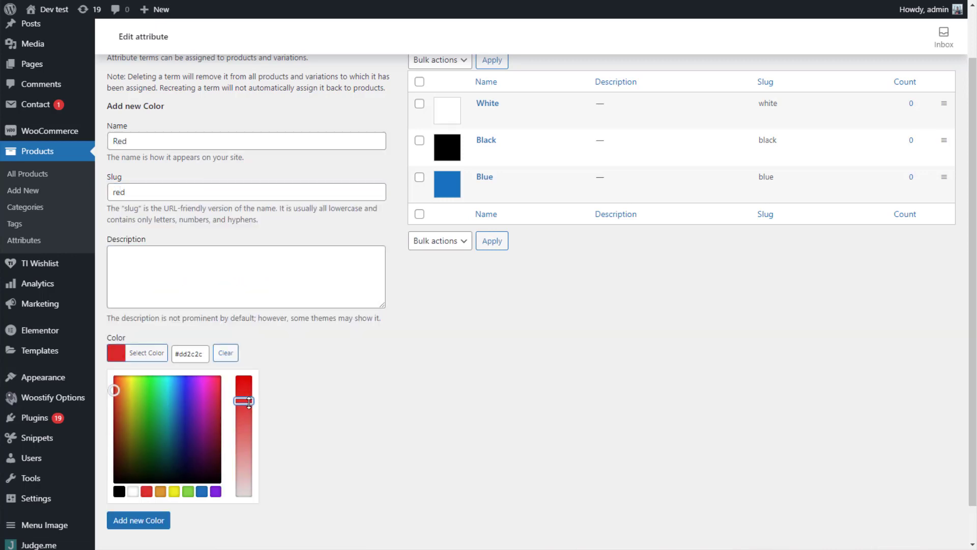
left_click(146, 384)
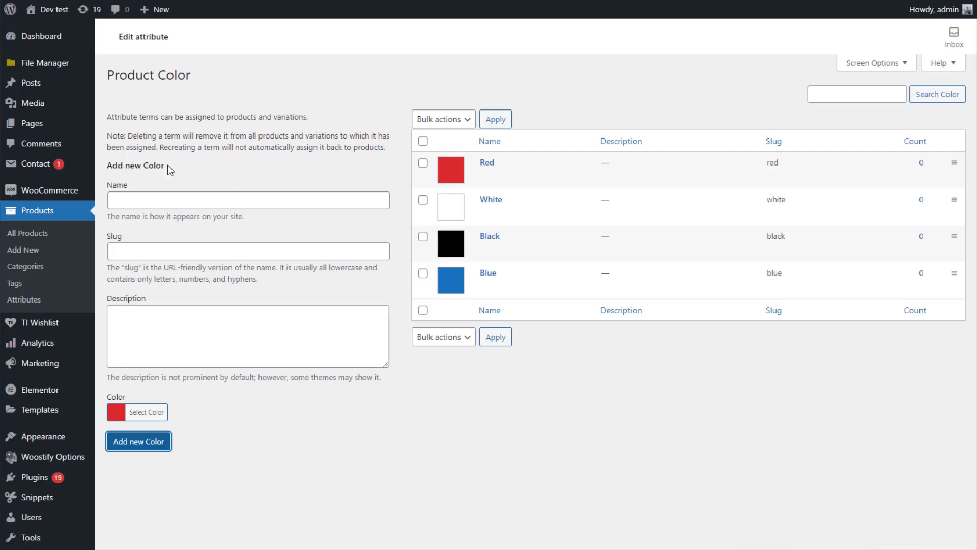
left_click(47, 210)
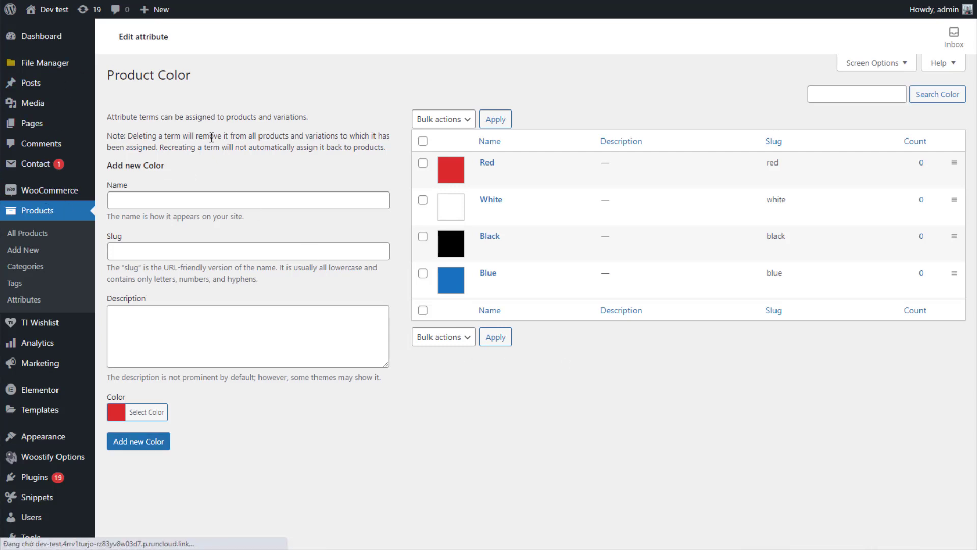
scroll(316, 213, "down", 1)
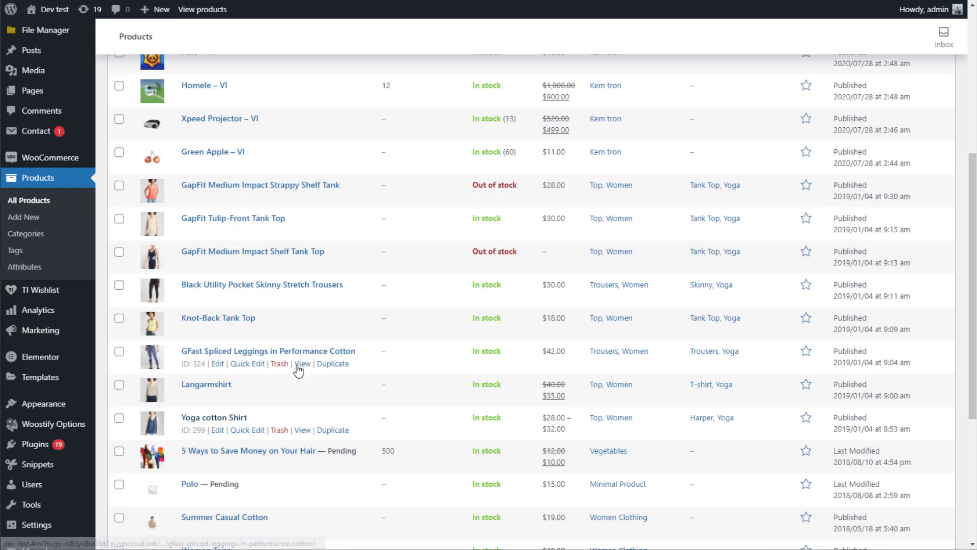
- Edit Yoga cotton Shirt and change its product type to Variable product
left_click(208, 420)
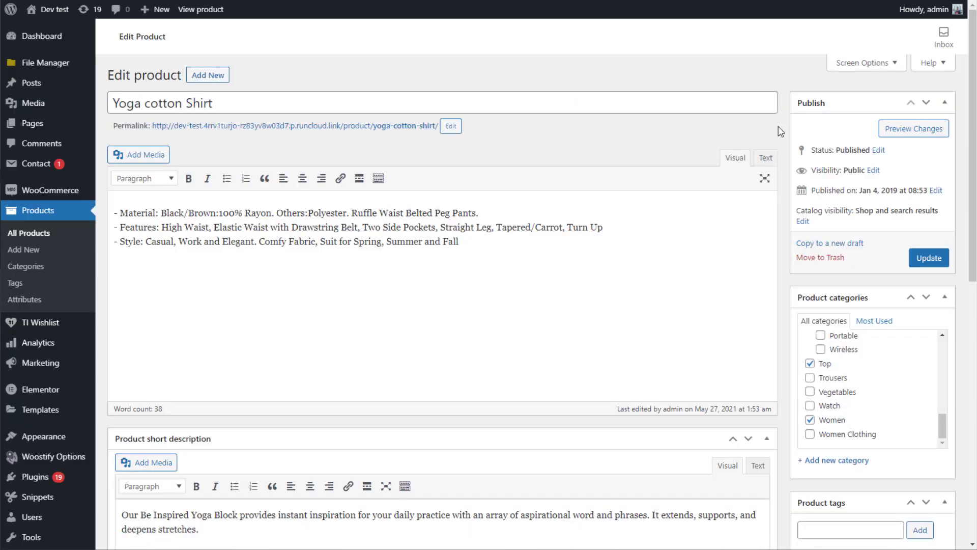
scroll(780, 131, "down", 10)
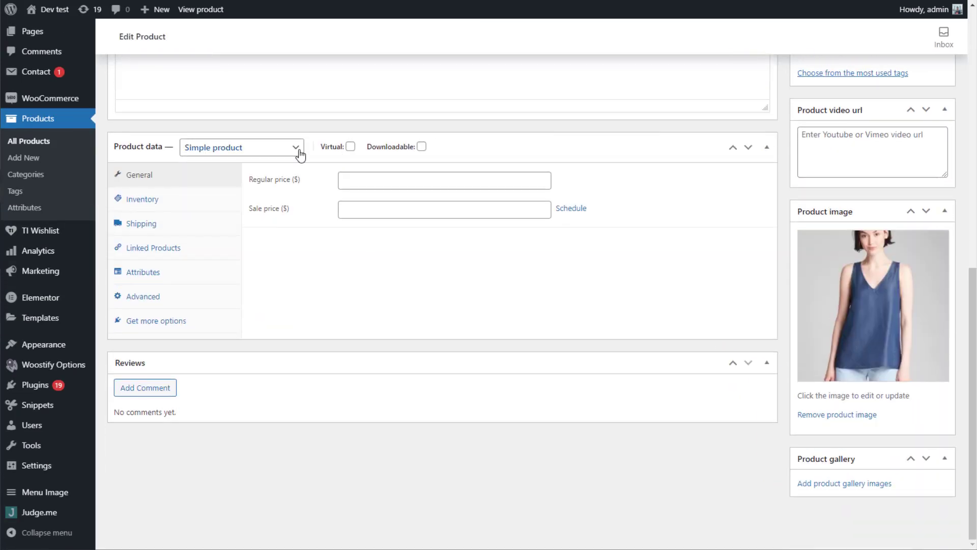
left_click(300, 155)
left_click(243, 208)
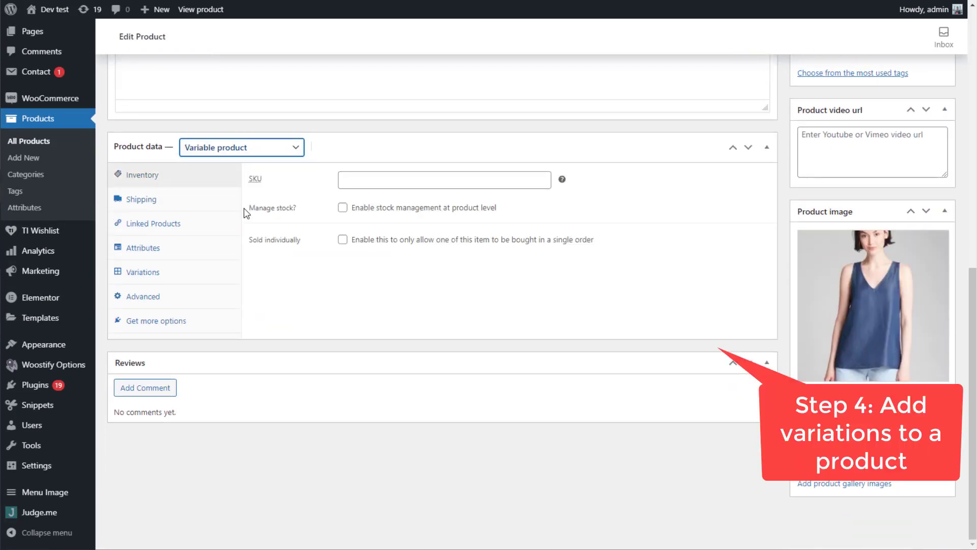
left_click(190, 248)
- Add the Color attribute with Blue, White and Black, used for variations, and save attributes
left_click(353, 181)
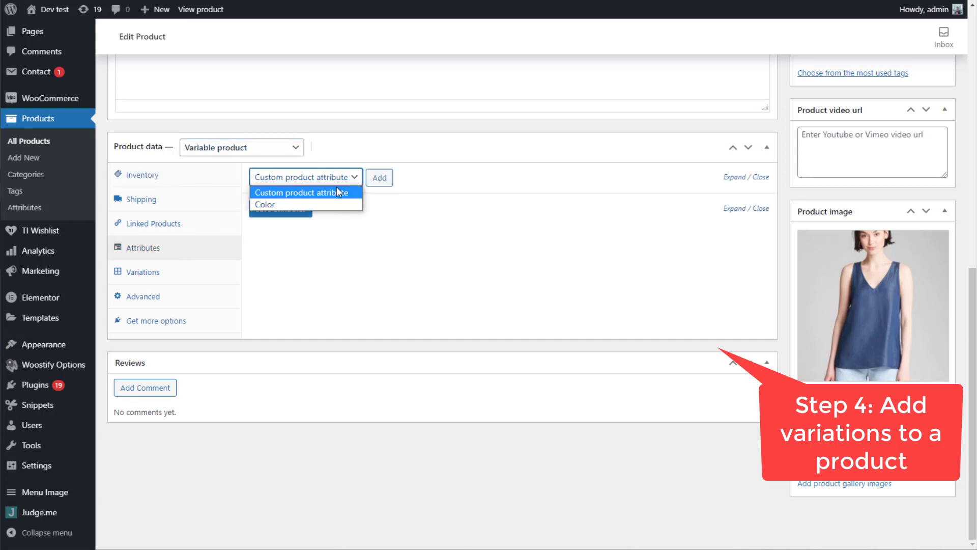
left_click(307, 205)
left_click(386, 181)
left_click(433, 246)
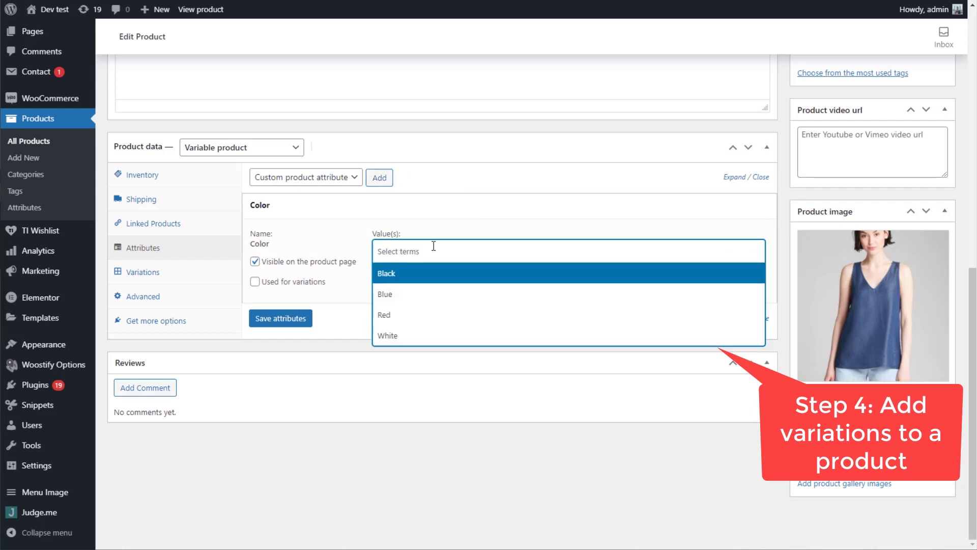
left_click(421, 295)
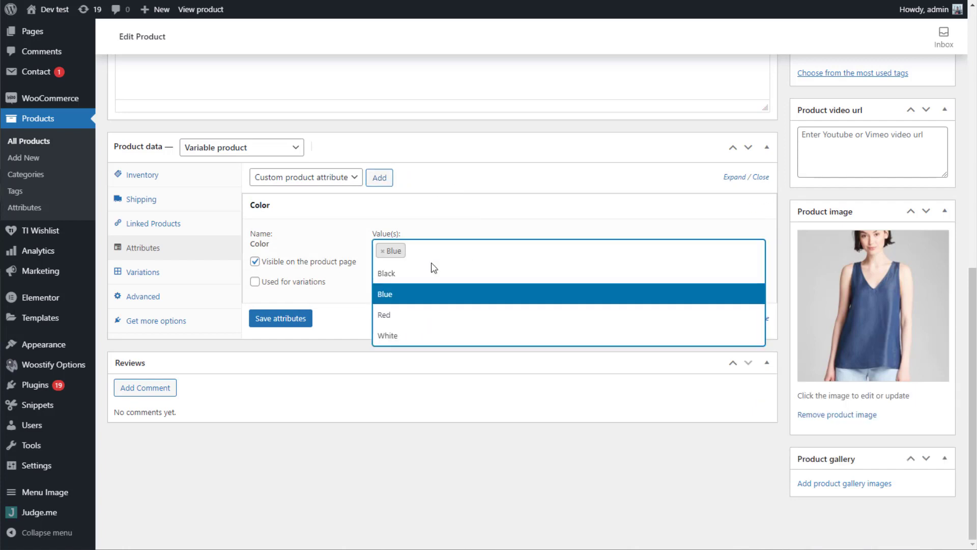
left_click(410, 336)
left_click(462, 253)
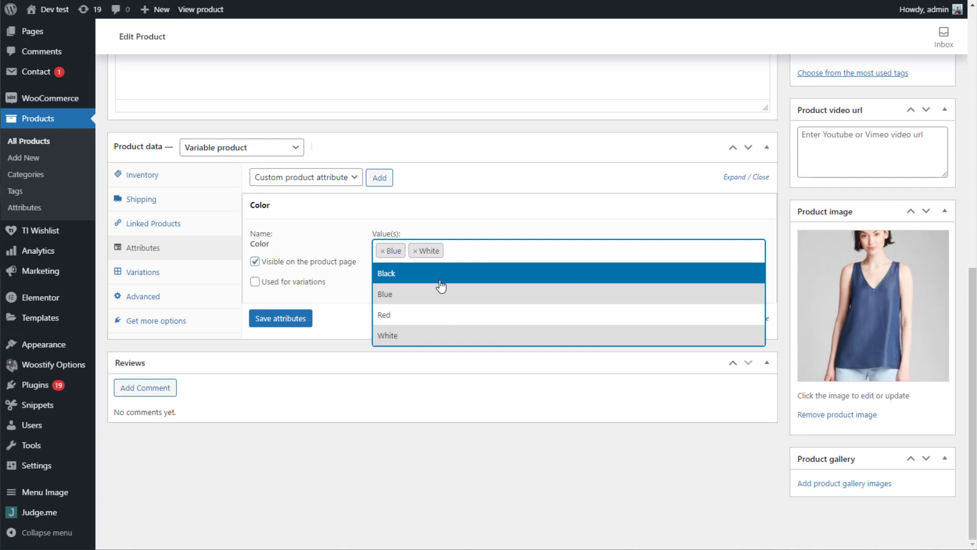
left_click(440, 280)
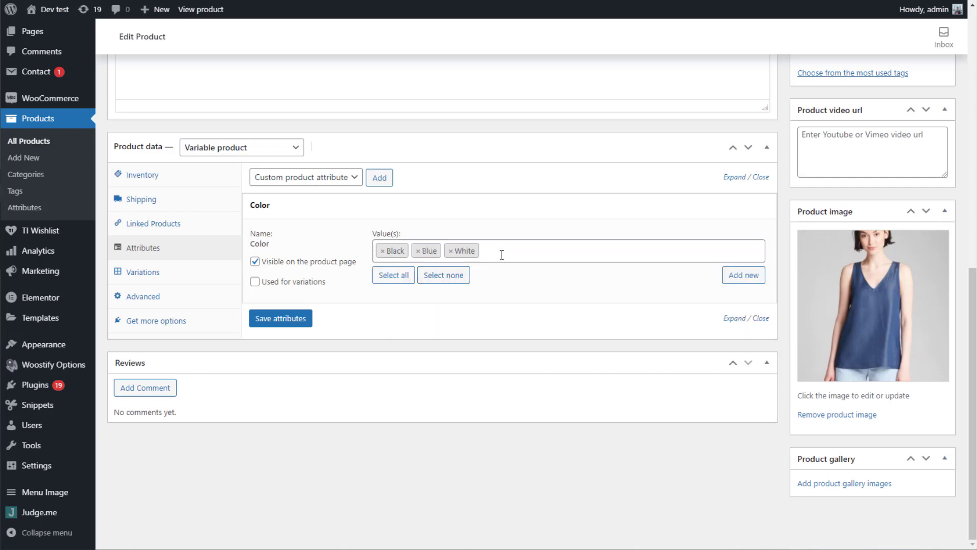
left_click(256, 283)
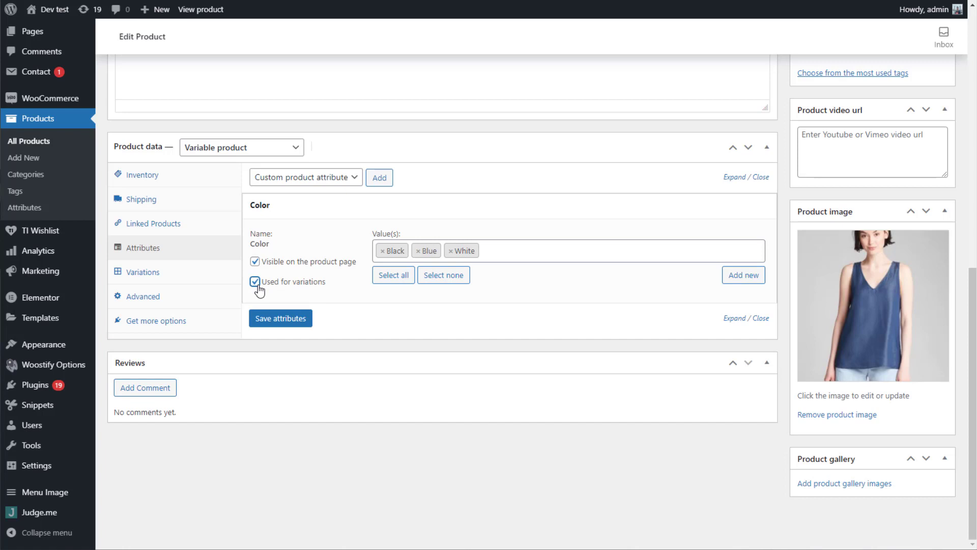
left_click(294, 319)
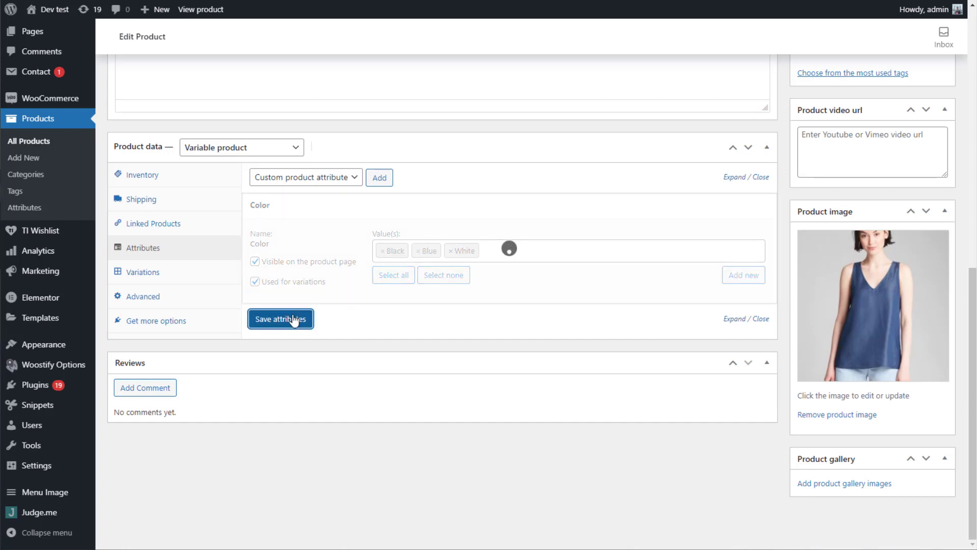
- Add four new variations to the shirt from the Variations panel
left_click(174, 272)
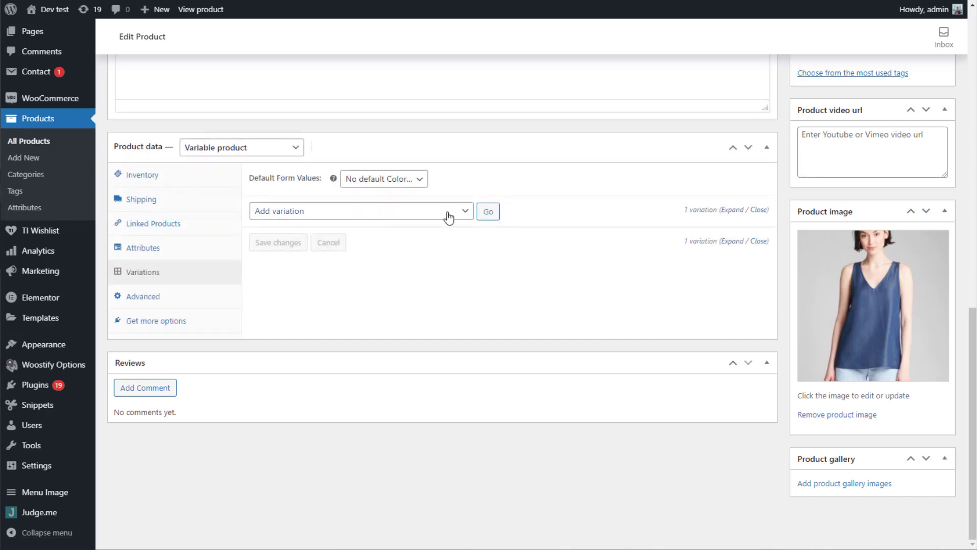
left_click(464, 212)
left_click(374, 226)
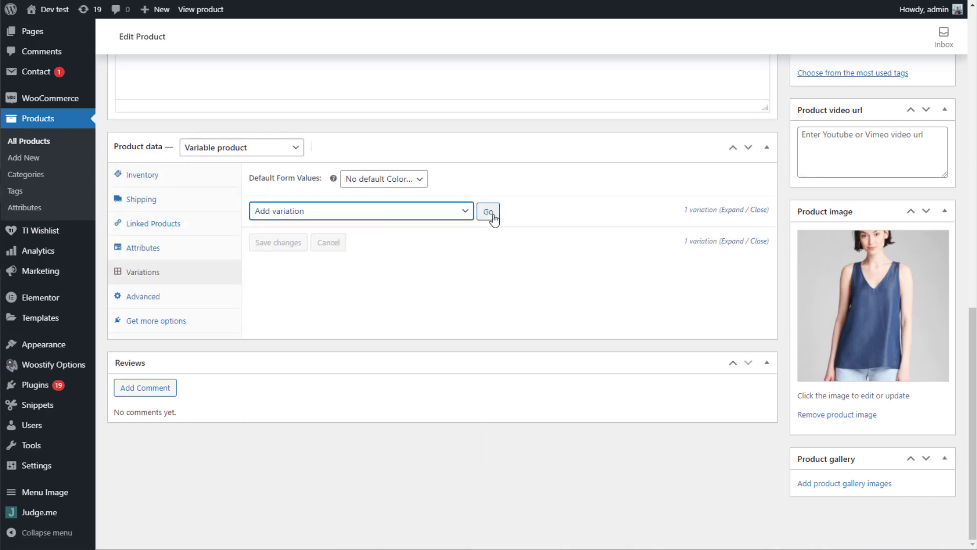
left_click(489, 213)
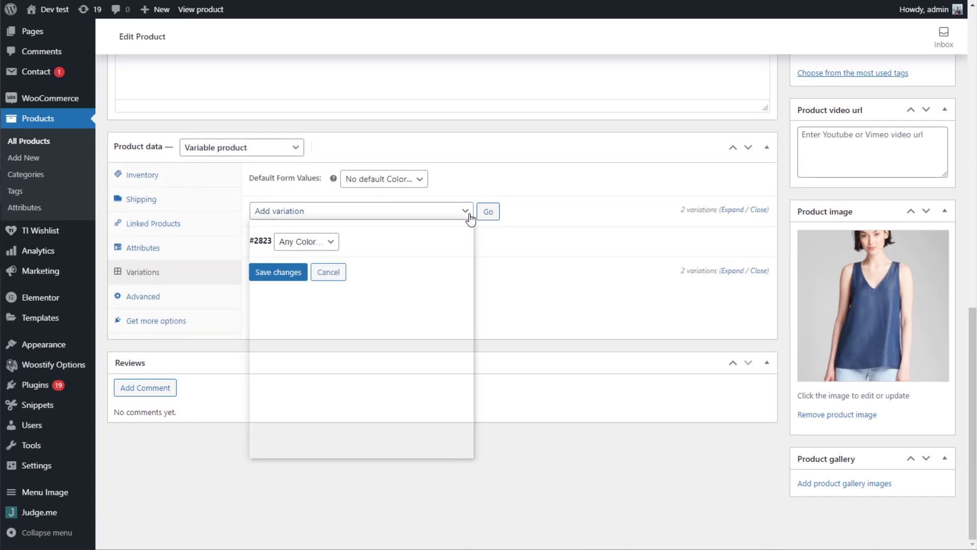
left_click(469, 214)
left_click(382, 226)
left_click(488, 211)
left_click(465, 211)
left_click(392, 224)
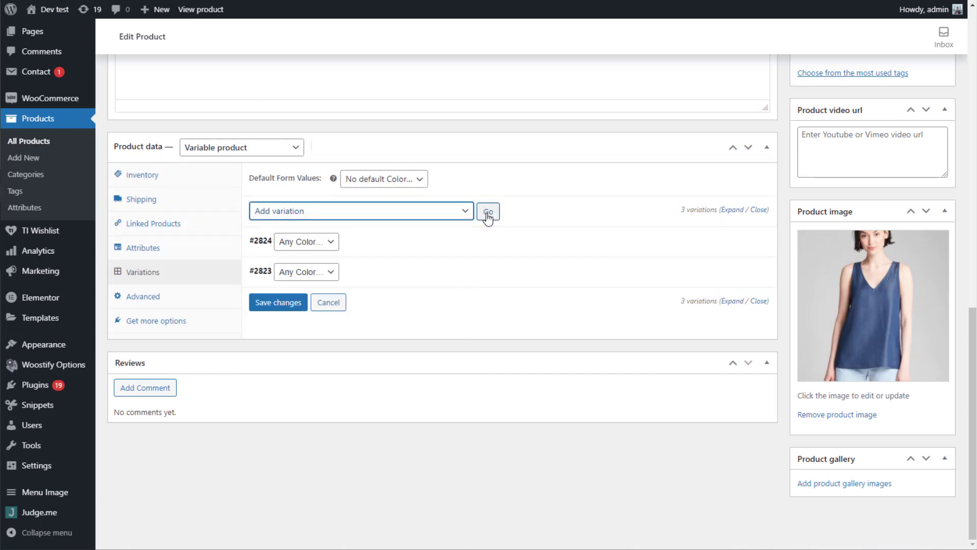
left_click(487, 211)
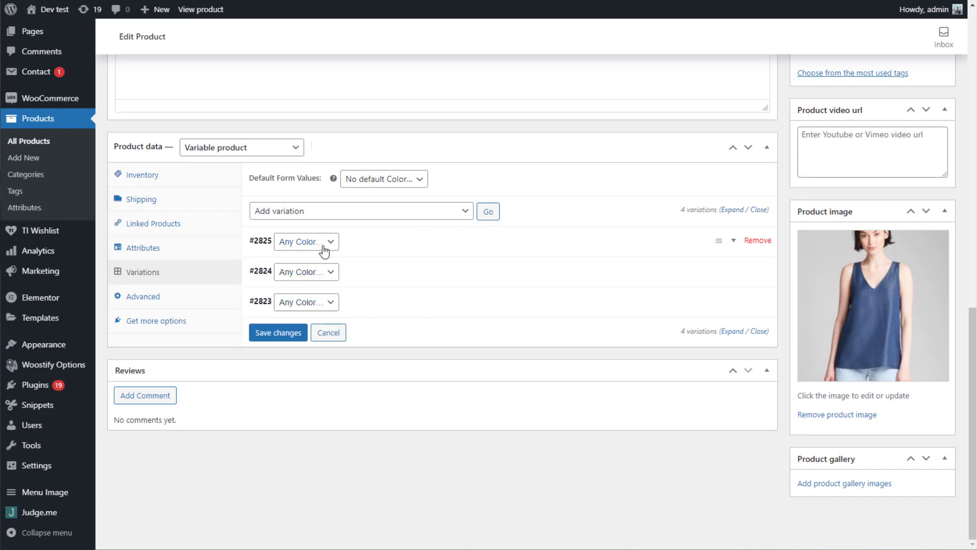
- Set variation #2825 to Black and give it the navy shirt photo as its image
left_click(328, 249)
left_click(316, 266)
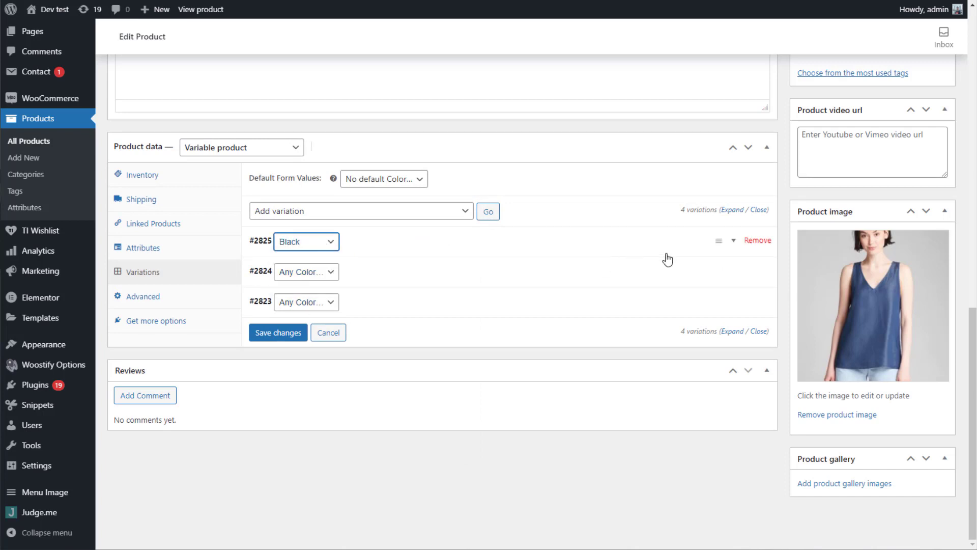
left_click(669, 251)
left_click(285, 298)
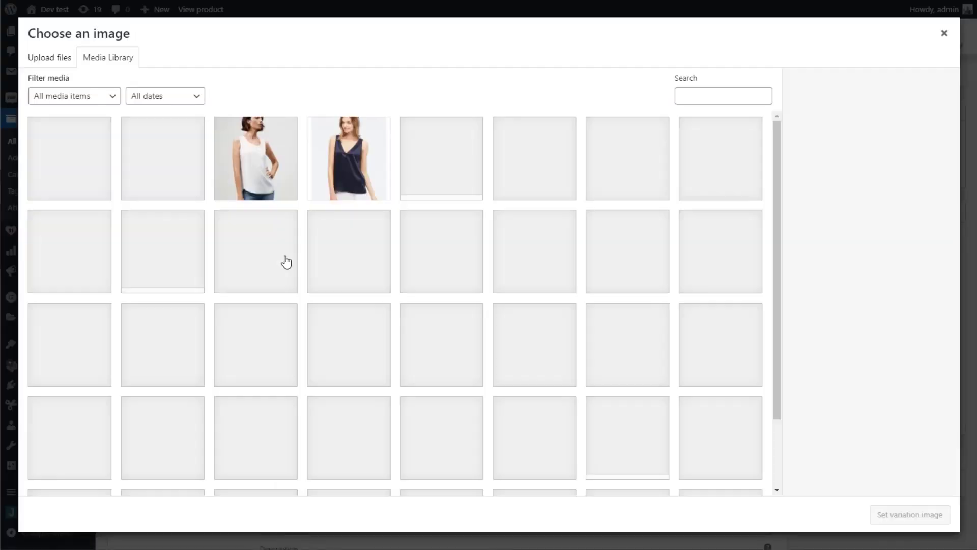
left_click(348, 157)
left_click(898, 515)
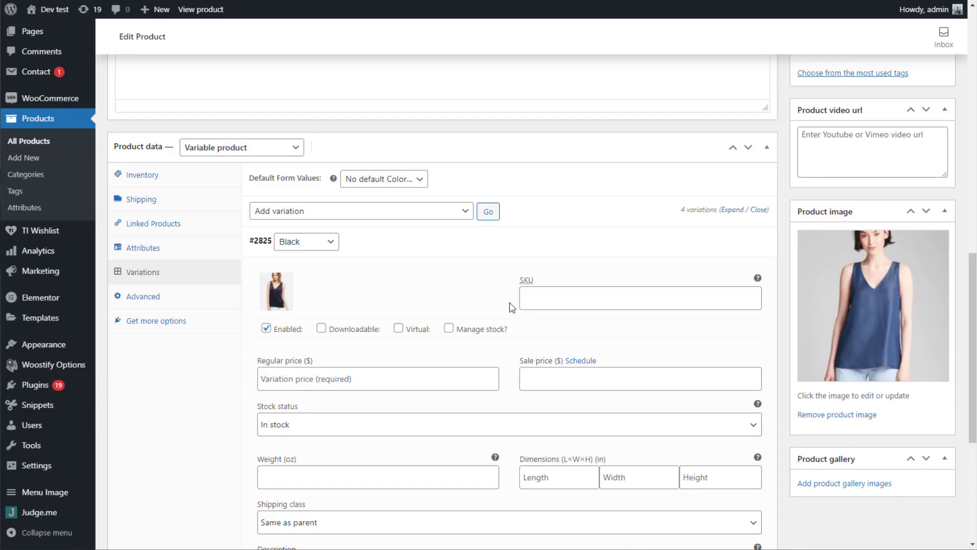
- Give the Black variation SKU 5, regular price 32, sale price 30, In stock, weight 0.5
left_click(554, 296)
type("S")
scroll(438, 315, "down", 2)
left_click(361, 263)
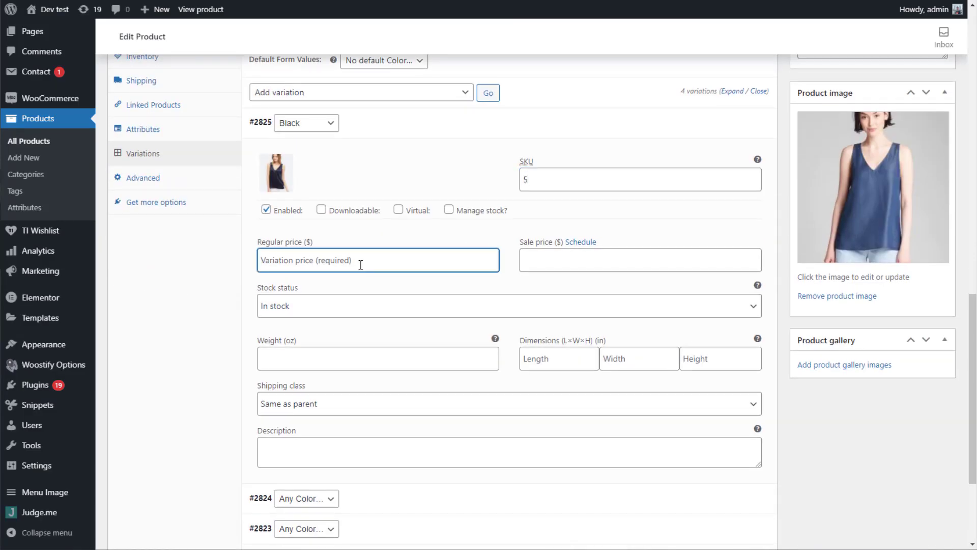
type("32")
left_click(621, 263)
left_click(402, 317)
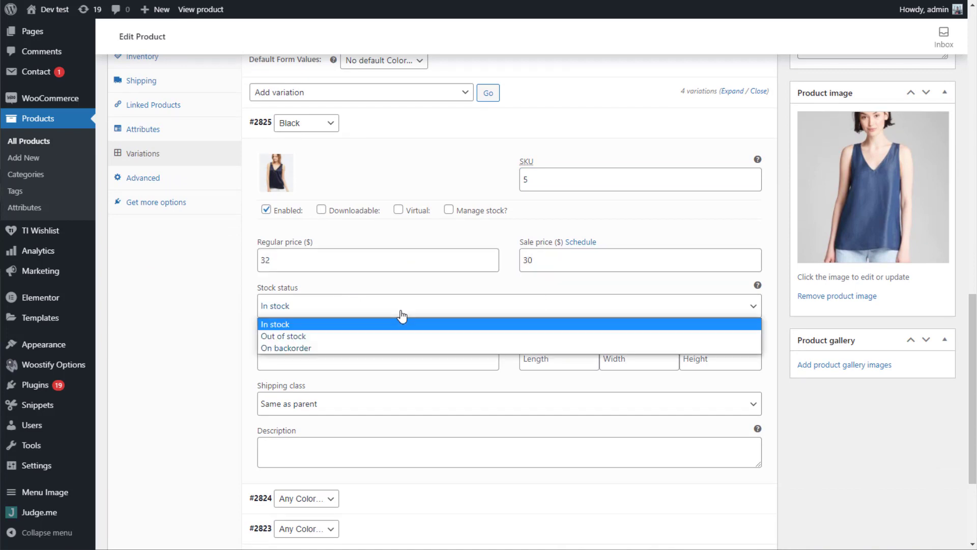
left_click(351, 328)
scroll(356, 318, "down", 1)
left_click(359, 306)
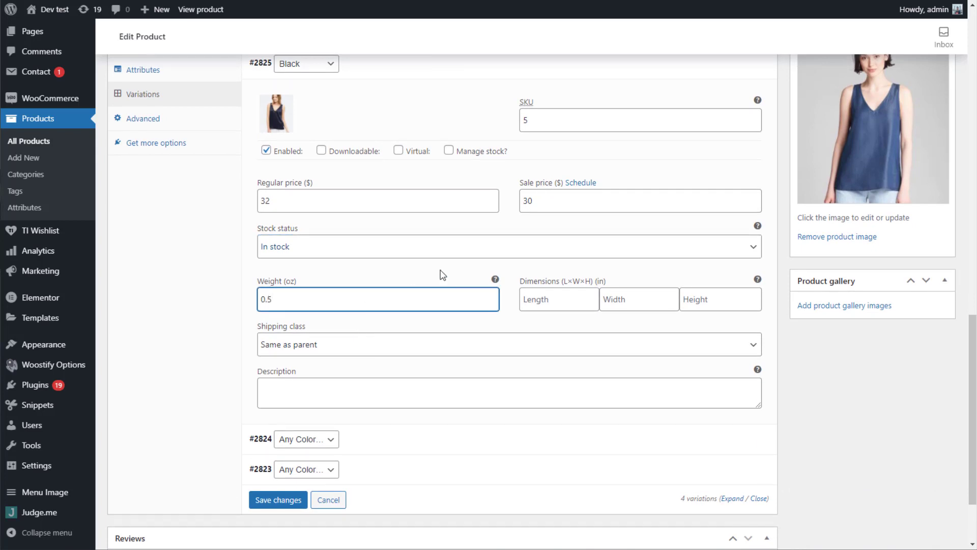
- Set variation #2824 to Blue and give it the blue tank top photo
scroll(443, 275, "down", 2)
left_click(306, 339)
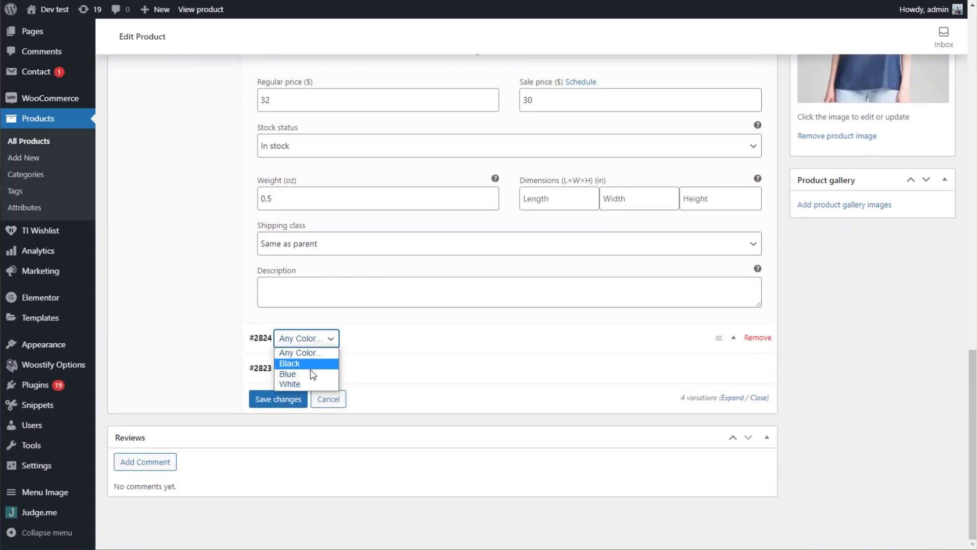
left_click(313, 374)
left_click(395, 342)
left_click(304, 380)
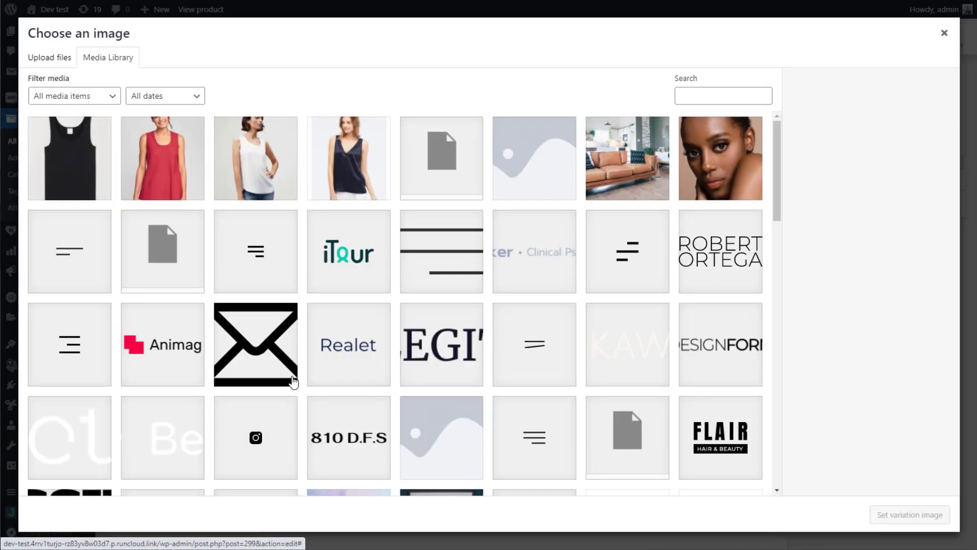
scroll(380, 305, "down", 10)
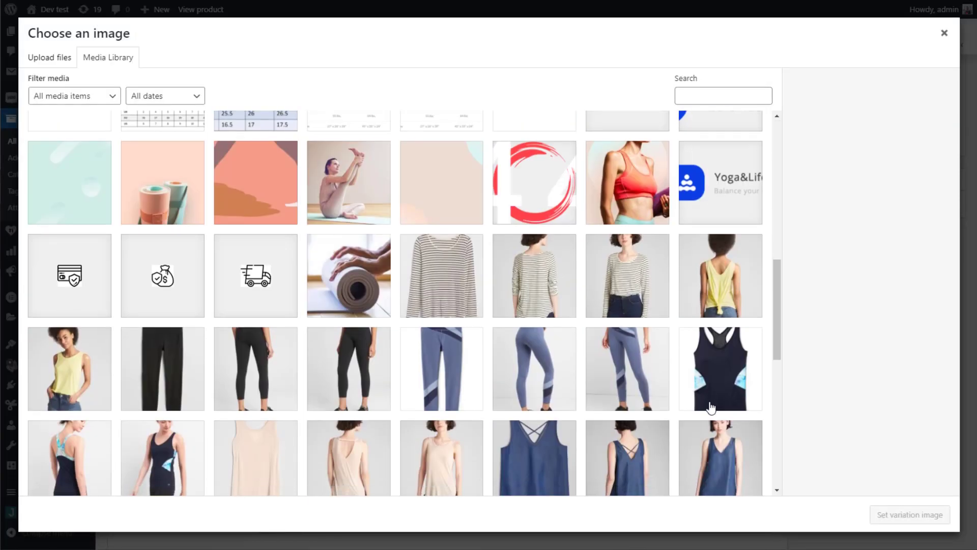
left_click(719, 446)
left_click(910, 514)
- Give the Blue variation a SKU, regular price 32, sale price 30, in-stock status and weight
left_click(547, 162)
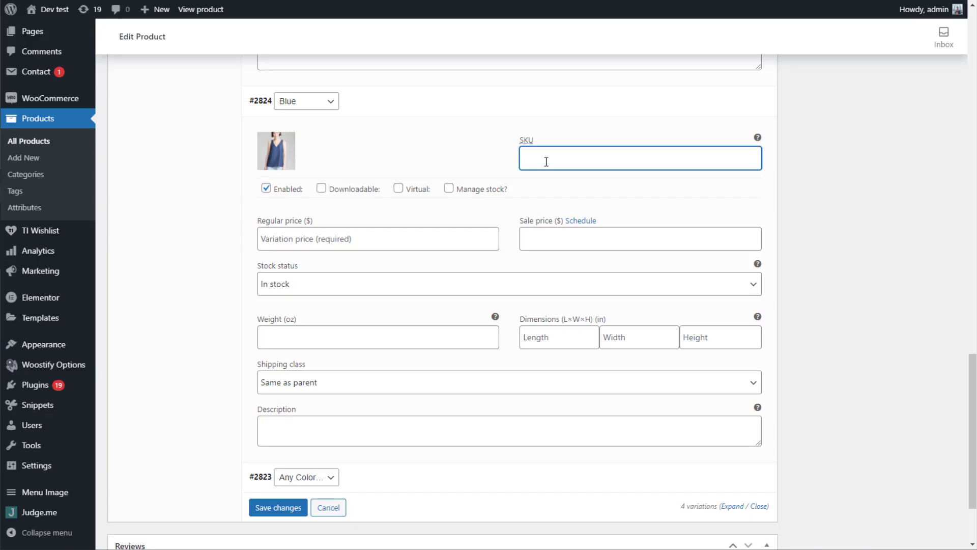
left_click(422, 237)
type("32")
left_click(572, 240)
type("30")
left_click(408, 294)
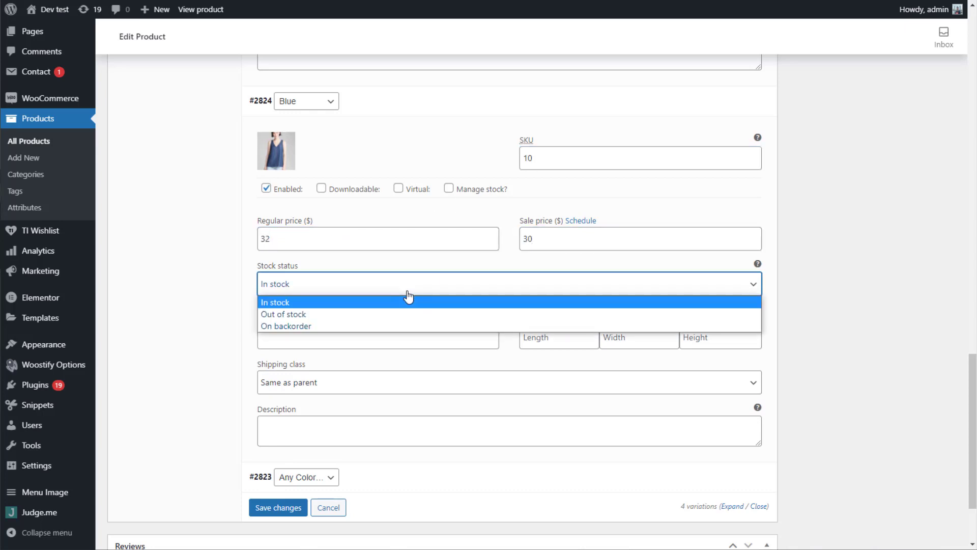
left_click(406, 301)
scroll(389, 308, "down", 1)
left_click(388, 280)
- Set variation #2823 to White and give it the white tank top photo
scroll(404, 305, "down", 1)
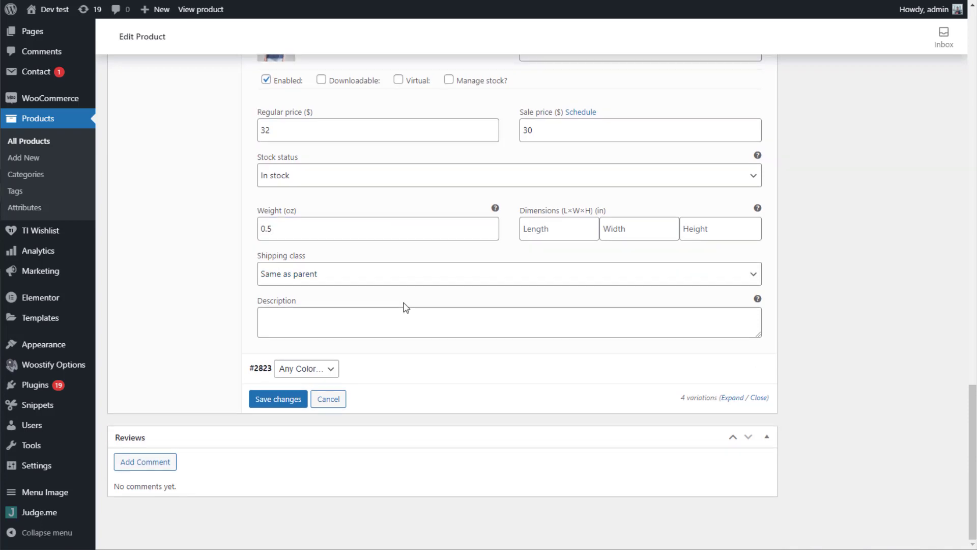
left_click(306, 369)
left_click(287, 414)
left_click(406, 383)
scroll(317, 309, "down", 2)
left_click(276, 299)
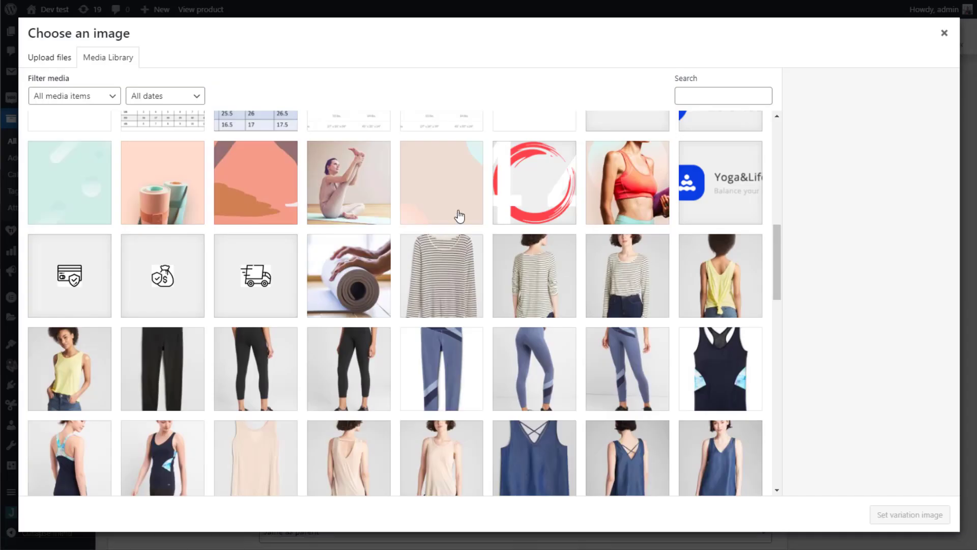
scroll(475, 231, "up", 10)
left_click(255, 157)
left_click(906, 514)
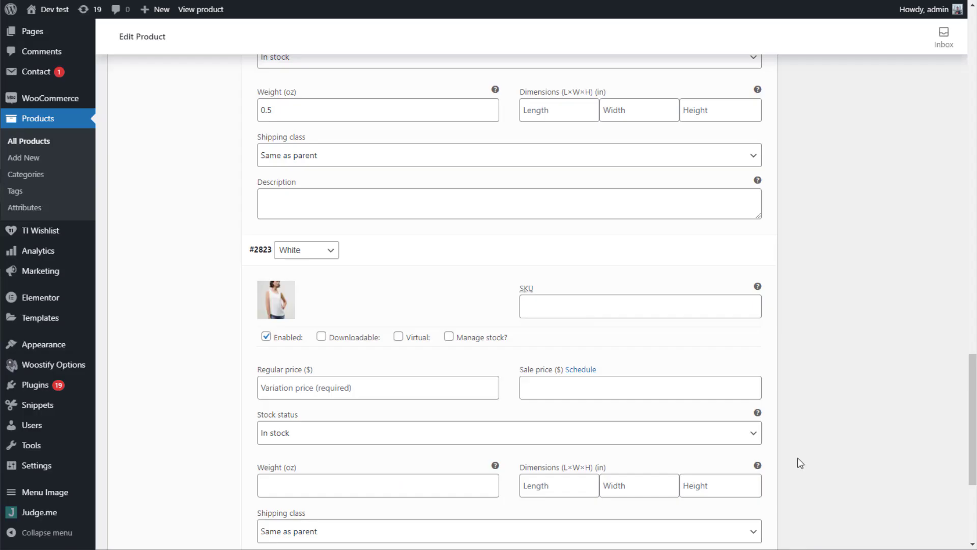
- Give the White variation SKU 5, regular price 30, sale price 28, stock status and weight
left_click(528, 315)
type("5")
scroll(334, 259, "down", 3)
left_click(428, 209)
type("30")
left_click(555, 211)
type("28")
left_click(395, 259)
scroll(392, 256, "down", 1)
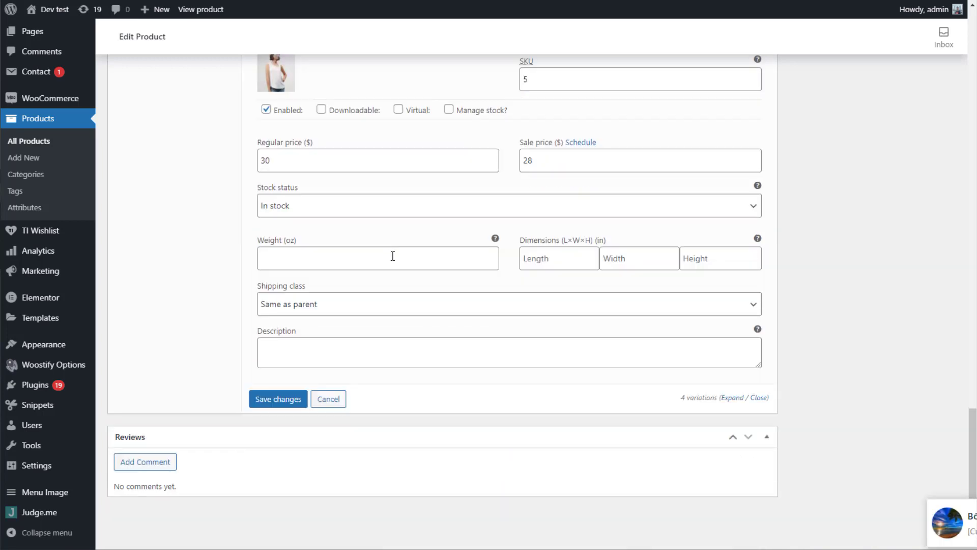
left_click(392, 261)
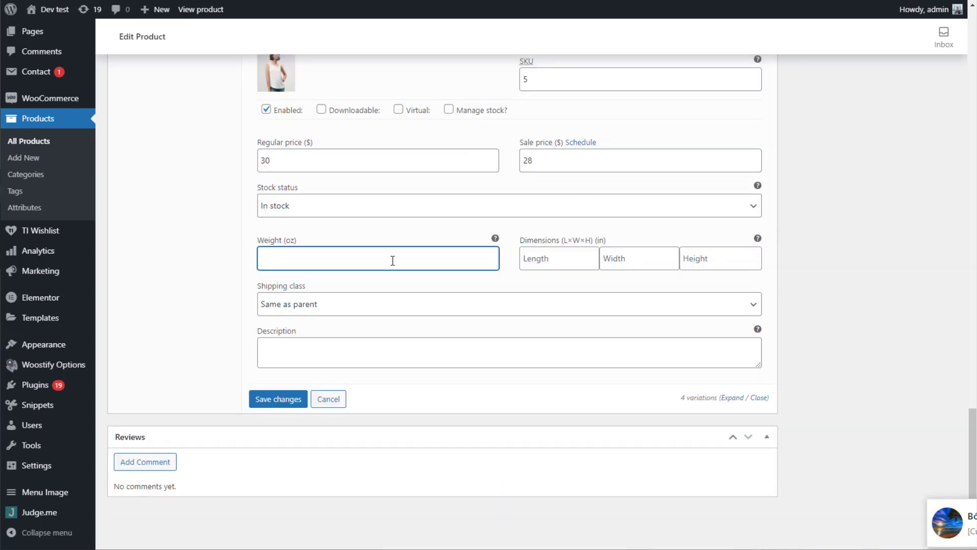
- Finish the White variation's 0.5 oz weight and save the variation changes
type("0.5")
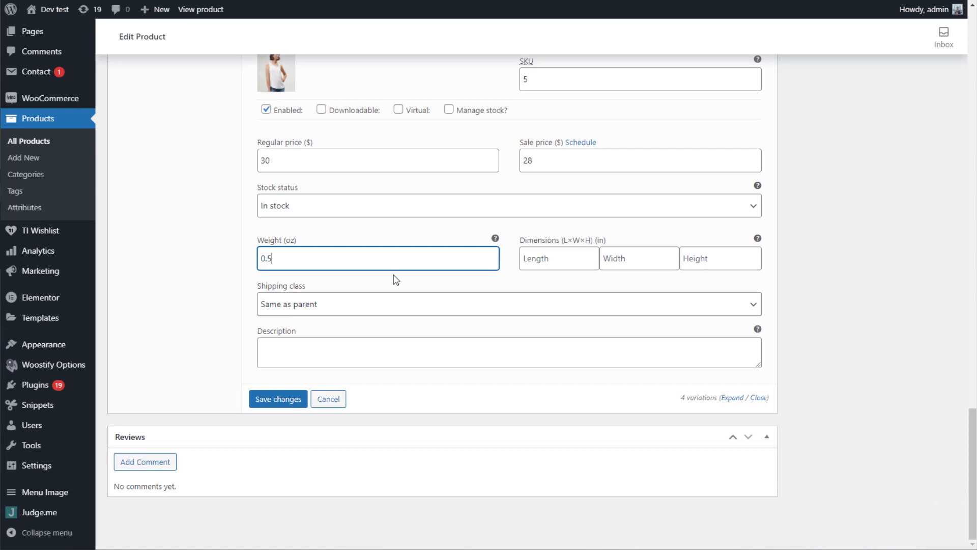
left_click(396, 280)
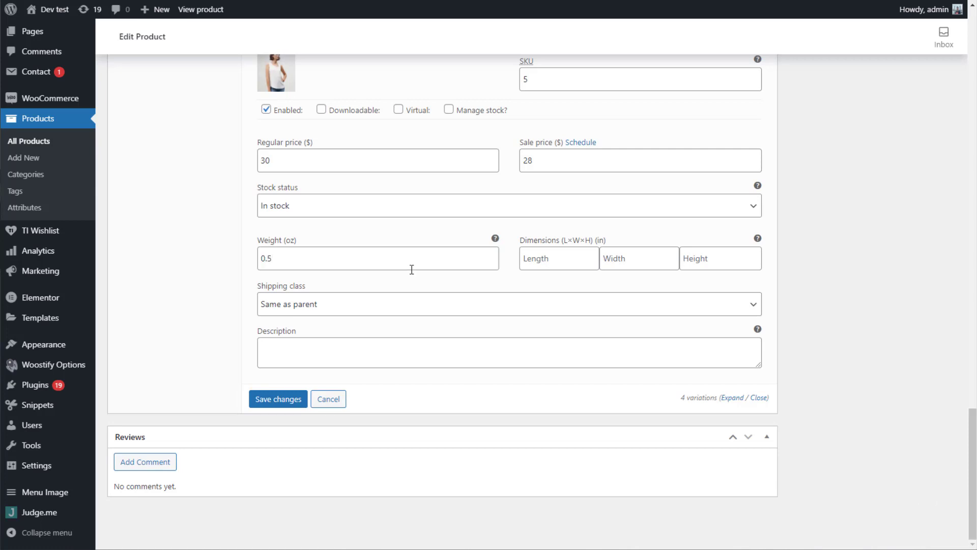
left_click(297, 403)
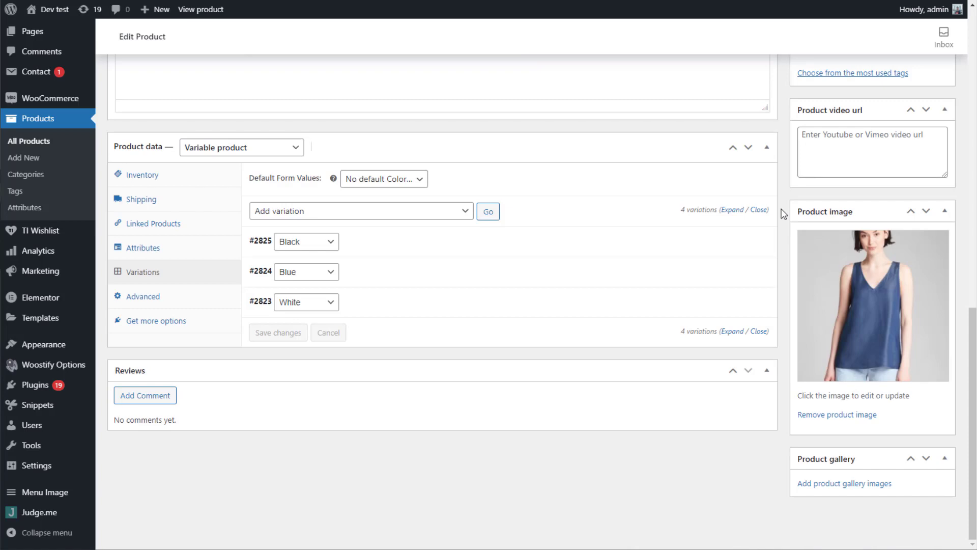
- Update the Yoga cotton Shirt product from the Publish box
scroll(784, 213, "up", 10)
scroll(784, 310, "up", 3)
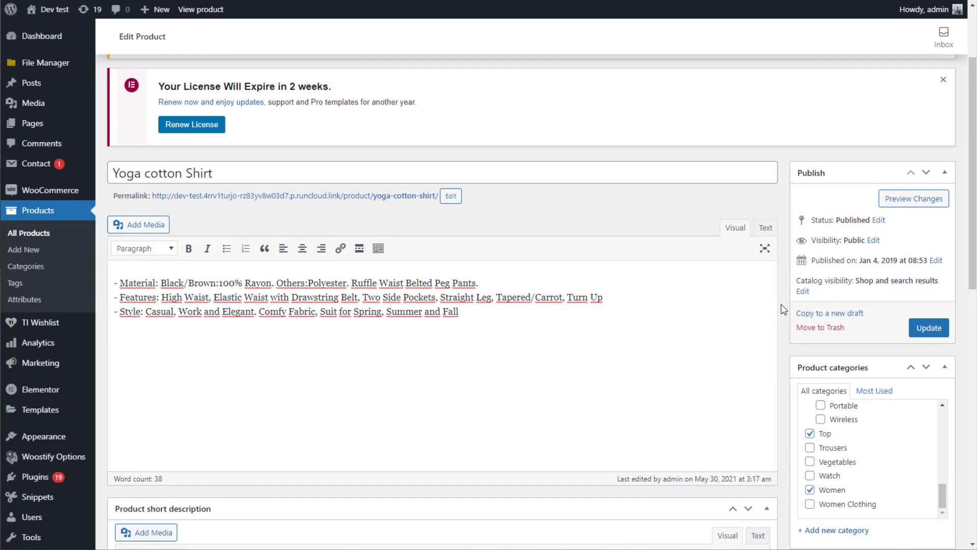
left_click(930, 328)
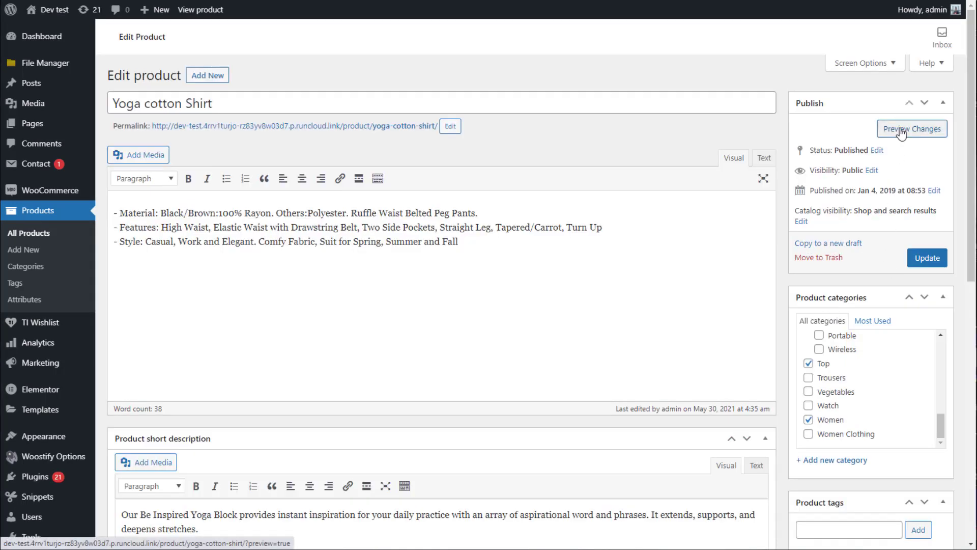
- Preview the Yoga cotton Shirt page and try its Black, Blue and White swatches
left_click(901, 129)
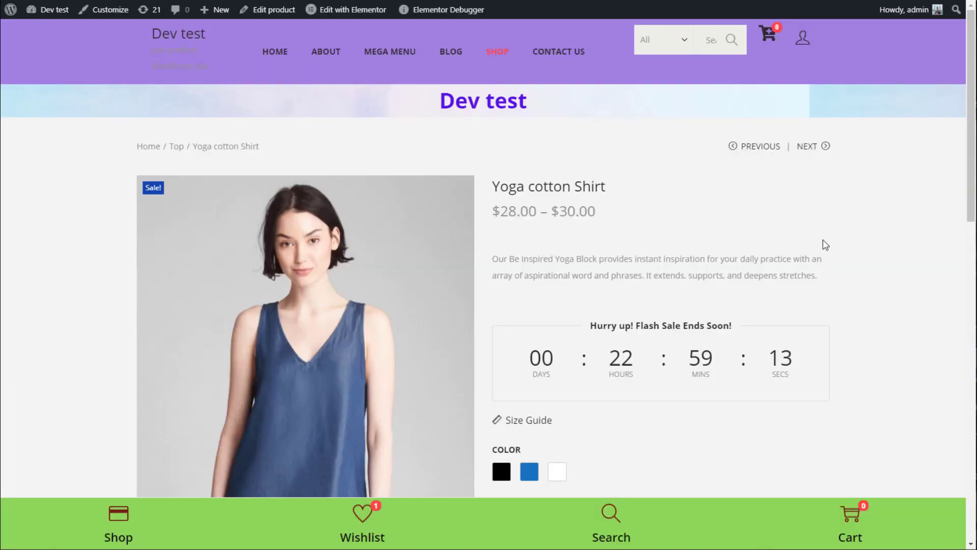
scroll(583, 357, "down", 3)
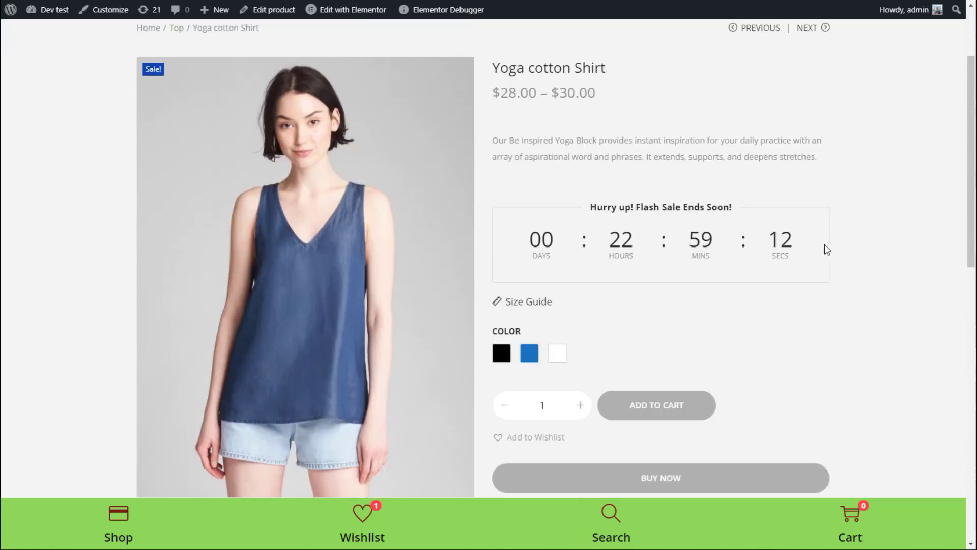
left_click(503, 356)
left_click(529, 359)
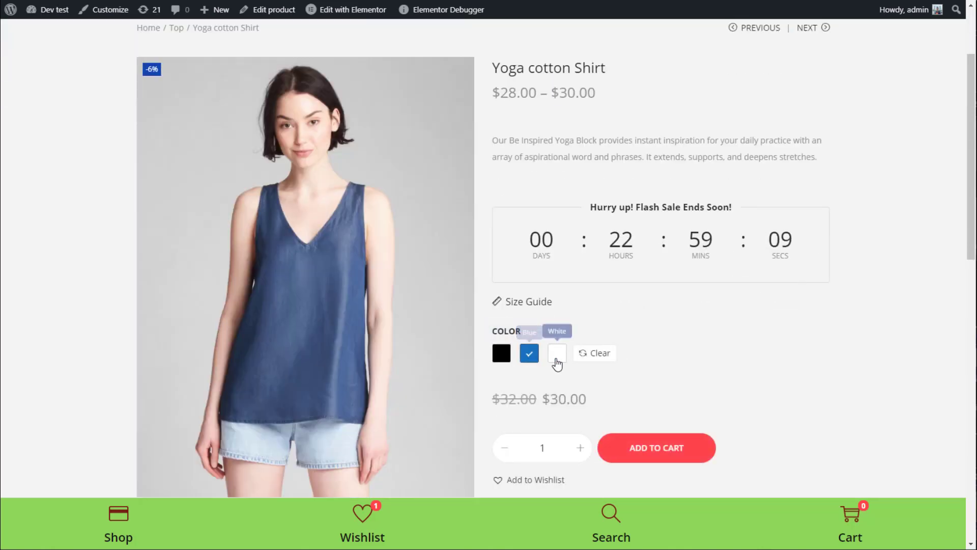
left_click(557, 355)
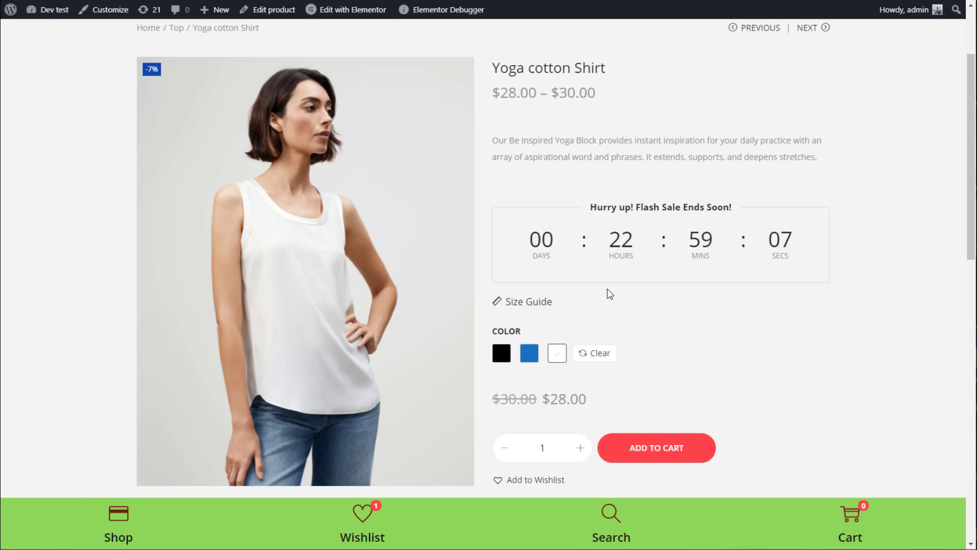
scroll(594, 285, "up", 3)
- In the Top category grid, try the shirt's White, Blue and Black swatches
mouse_move(373, 54)
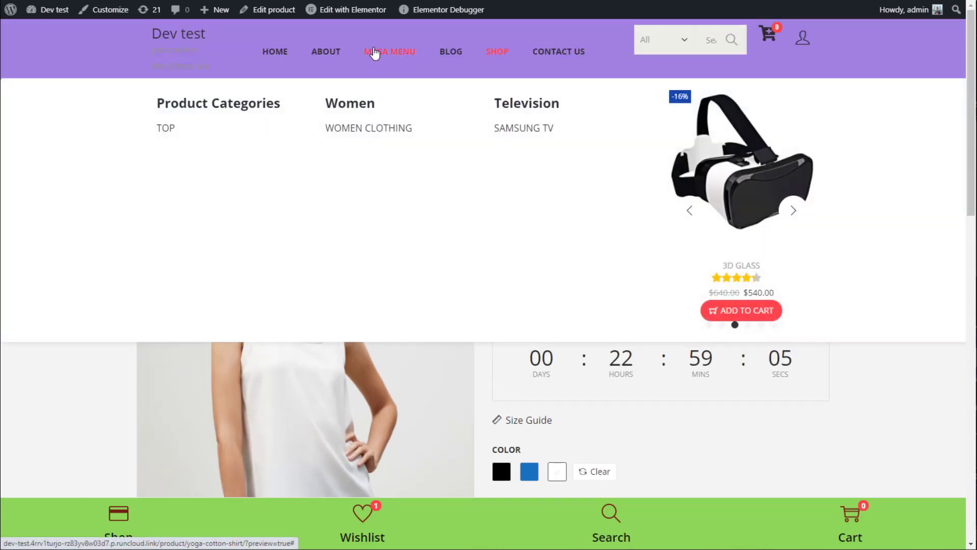
left_click(165, 129)
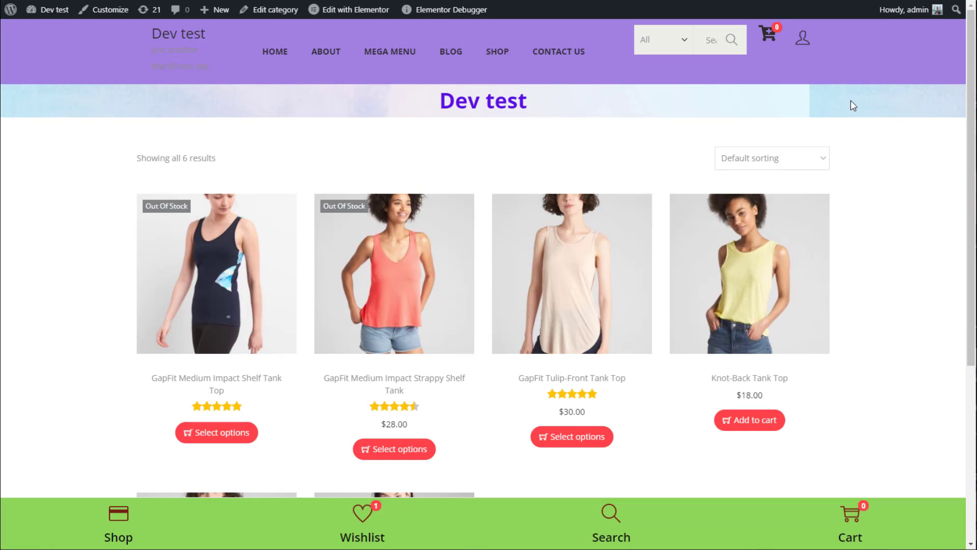
scroll(866, 216, "down", 5)
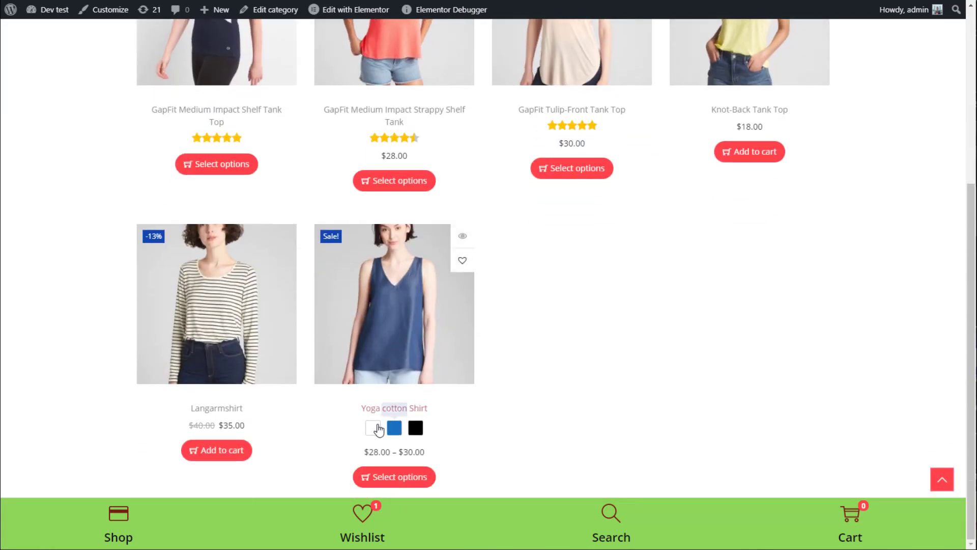
left_click(376, 430)
left_click(397, 432)
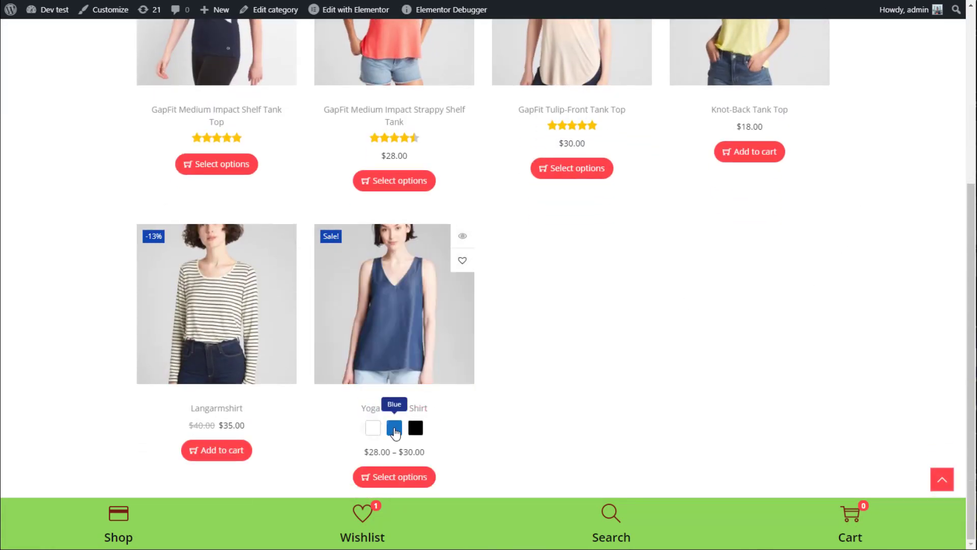
left_click(416, 428)
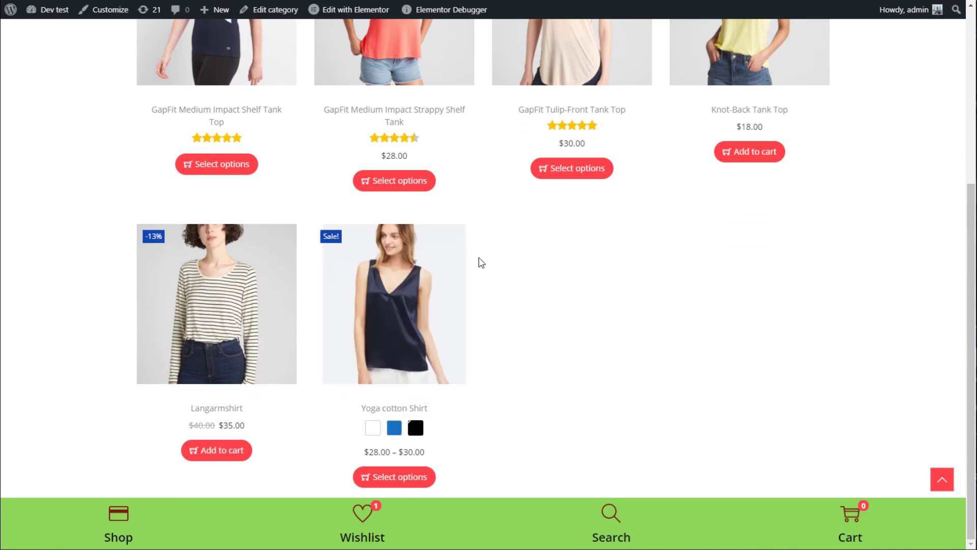
- Open the Yoga cotton Shirt quick view and choose Black, Blue, then White
left_click(461, 232)
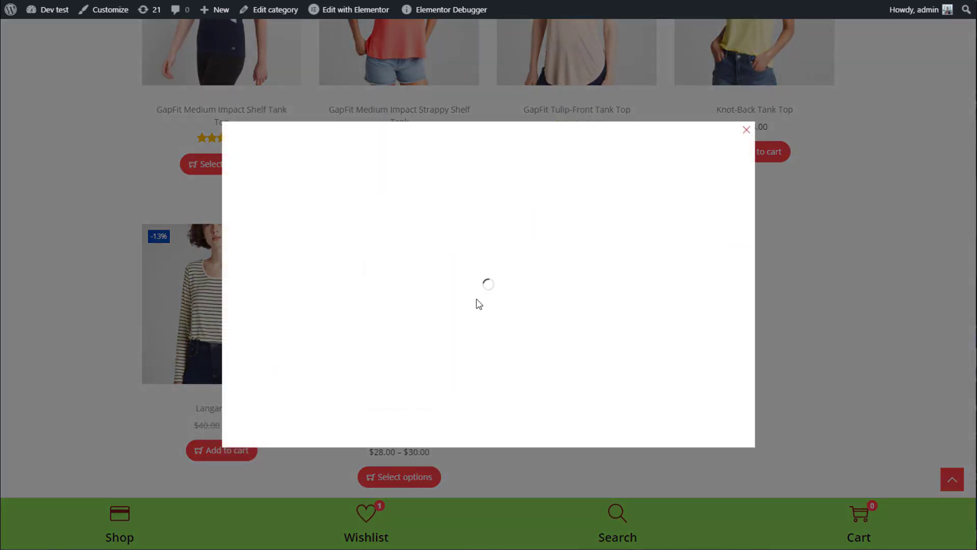
left_click(516, 387)
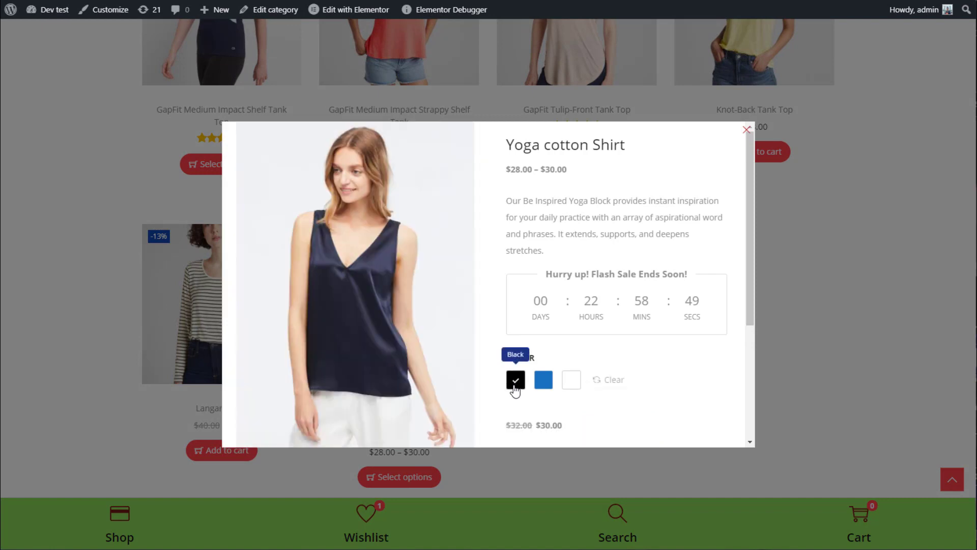
left_click(544, 386)
left_click(567, 387)
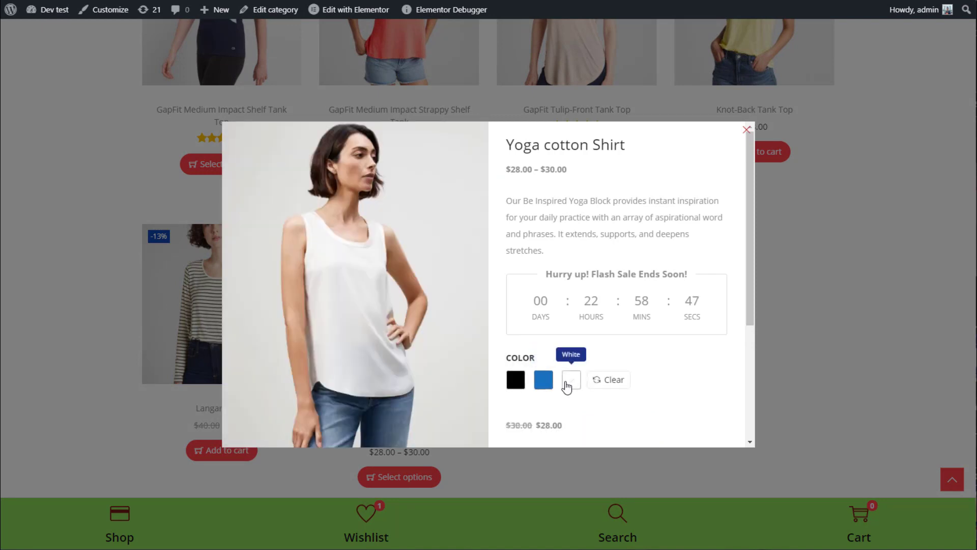